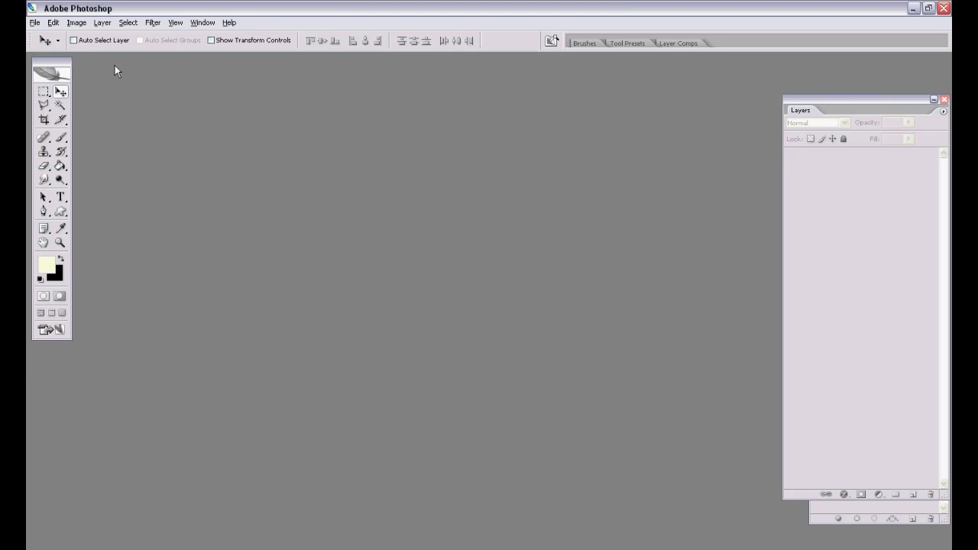
Step: Create a new A4 CMYK document at 300 pixels/inch and rotate its canvas 90° to landscape
{"action": "left_click", "coordinate": [34, 23]}
{"action": "left_click", "coordinate": [43, 36]}
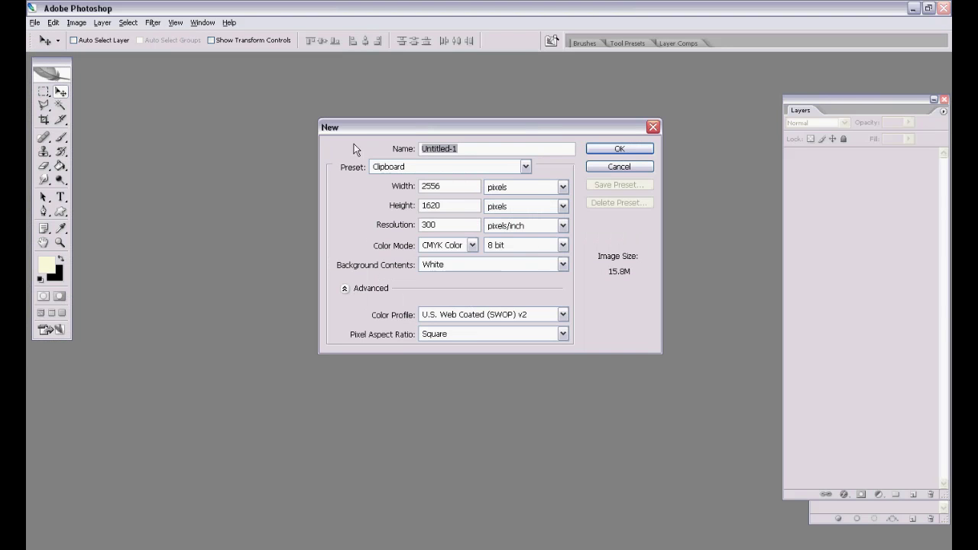
{"action": "left_click", "coordinate": [390, 166]}
{"action": "left_click", "coordinate": [448, 356]}
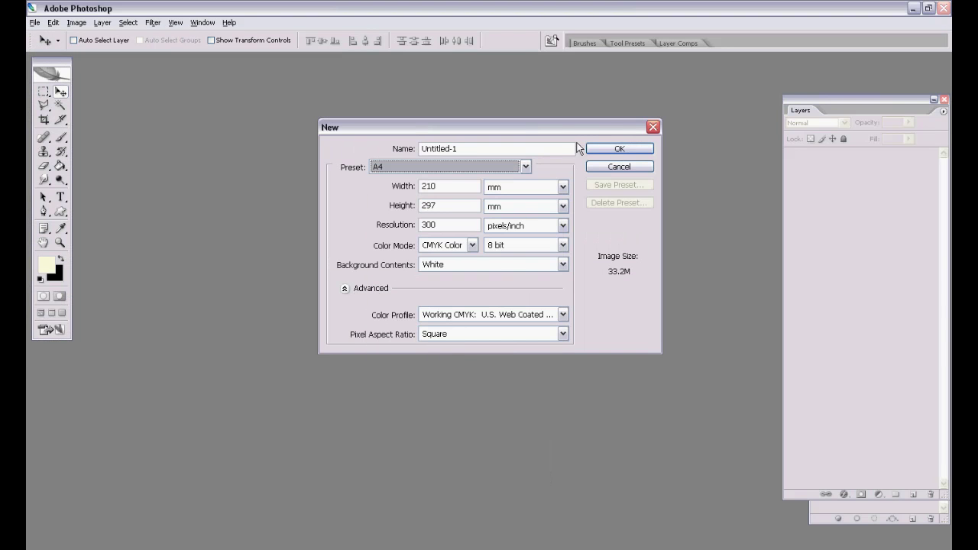
{"action": "left_click", "coordinate": [617, 149]}
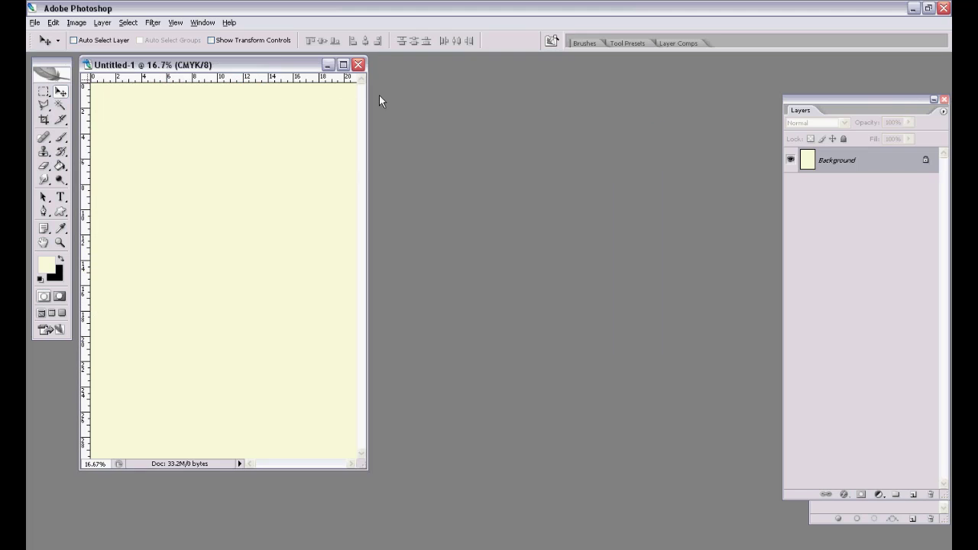
{"action": "left_click", "coordinate": [76, 23]}
{"action": "mouse_move", "coordinate": [126, 131]}
{"action": "left_click", "coordinate": [226, 162]}
Step: Enlarge the document window and draw a large circular selection with the Elliptical Marquee
{"action": "left_click_drag", "start_coordinate": [472, 355], "coordinate": [685, 486]}
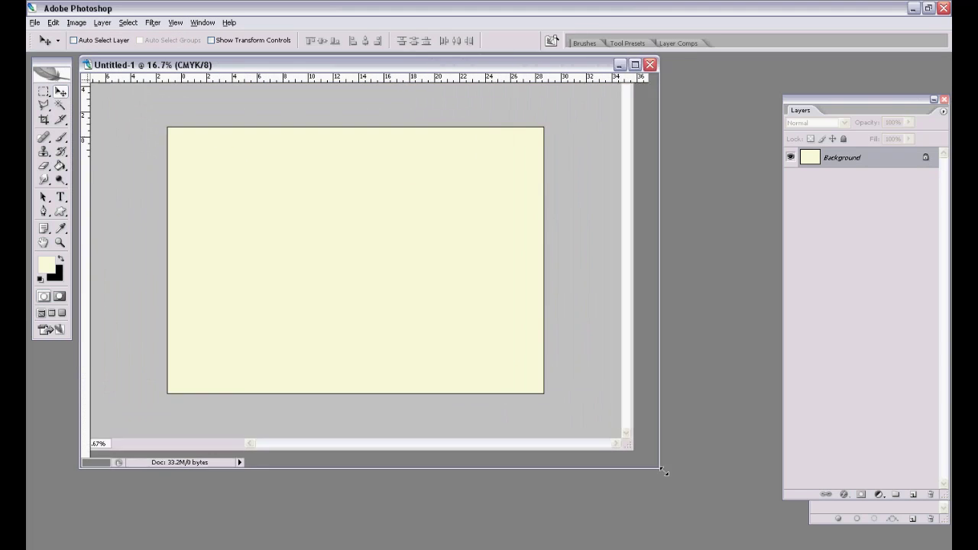
{"action": "left_click_drag", "start_coordinate": [44, 91], "coordinate": [115, 102]}
{"action": "left_click_drag", "start_coordinate": [497, 330], "coordinate": [579, 389]}
{"action": "left_click_drag", "start_coordinate": [443, 316], "coordinate": [461, 311]}
Step: Add horizontal and vertical guides crossing at the circle's centre, then add a new empty layer
{"action": "left_click_drag", "start_coordinate": [462, 80], "coordinate": [438, 271]}
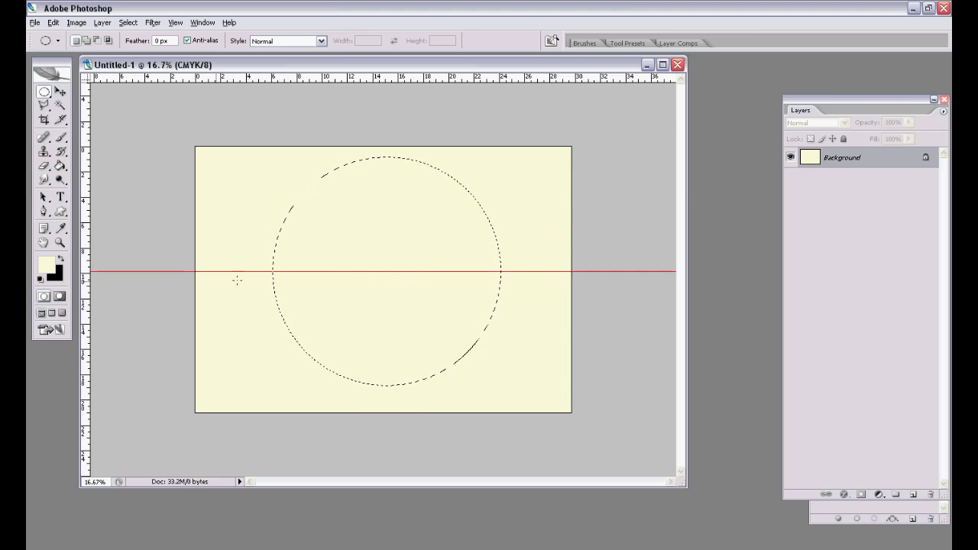
{"action": "left_click_drag", "start_coordinate": [86, 294], "coordinate": [387, 309]}
{"action": "left_click", "coordinate": [912, 495]}
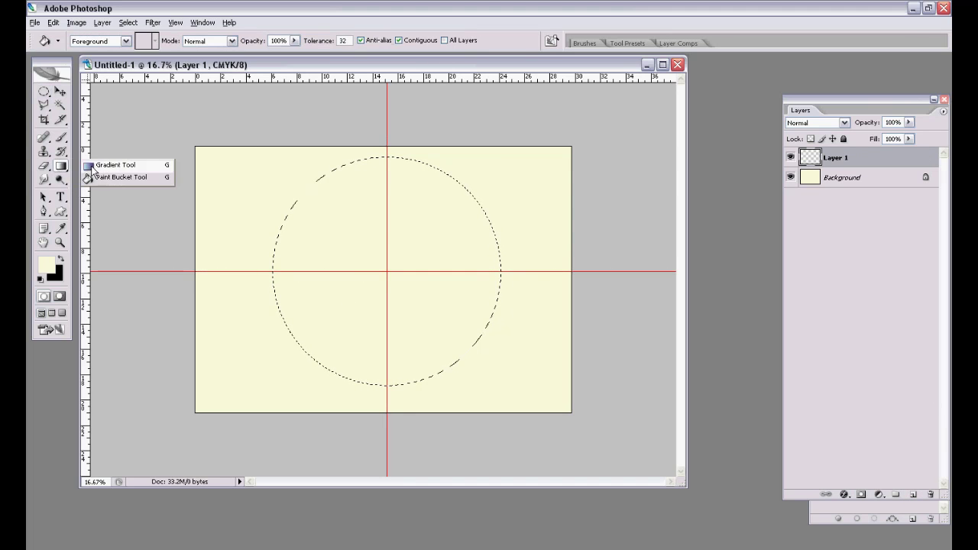
Step: Fill the circle with the rainbow preset as a Radial gradient, dragged from centre to edge
{"action": "left_click_drag", "start_coordinate": [58, 167], "coordinate": [91, 165]}
{"action": "left_click", "coordinate": [122, 42]}
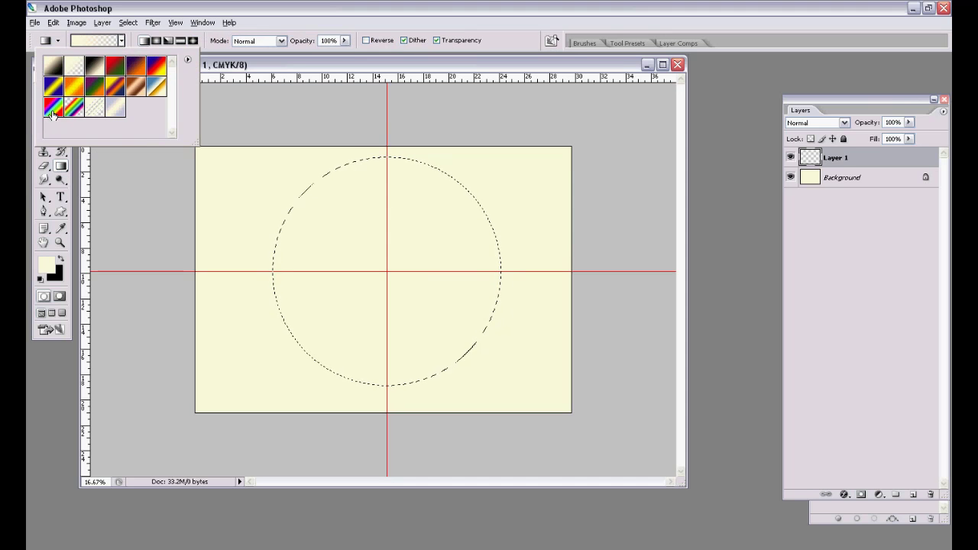
{"action": "left_click", "coordinate": [52, 116]}
{"action": "left_click", "coordinate": [207, 101]}
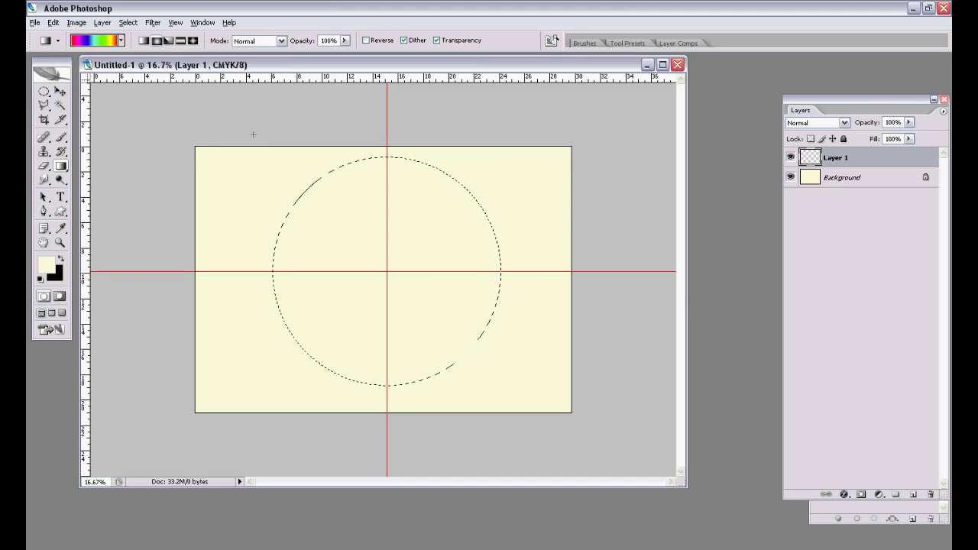
{"action": "left_click_drag", "start_coordinate": [392, 374], "coordinate": [386, 383]}
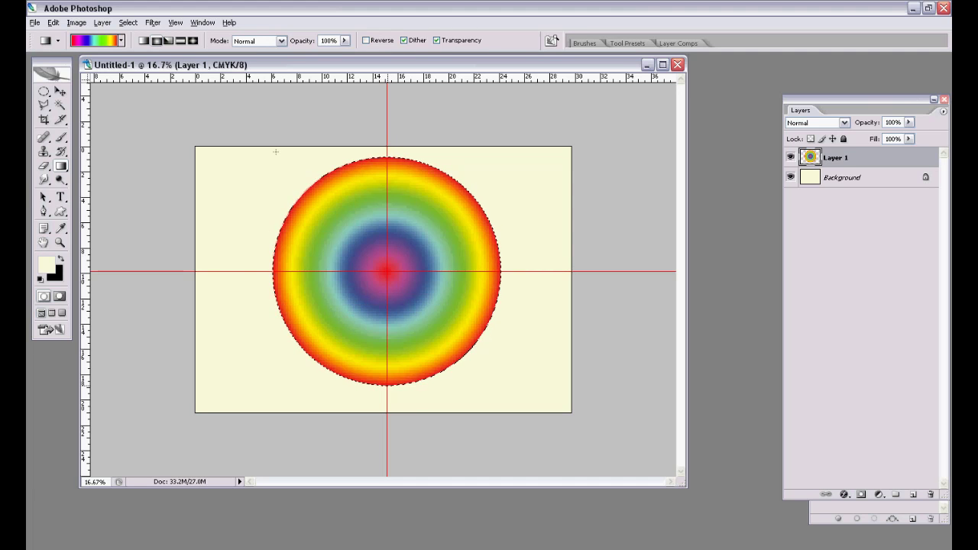
{"action": "left_click", "coordinate": [132, 25]}
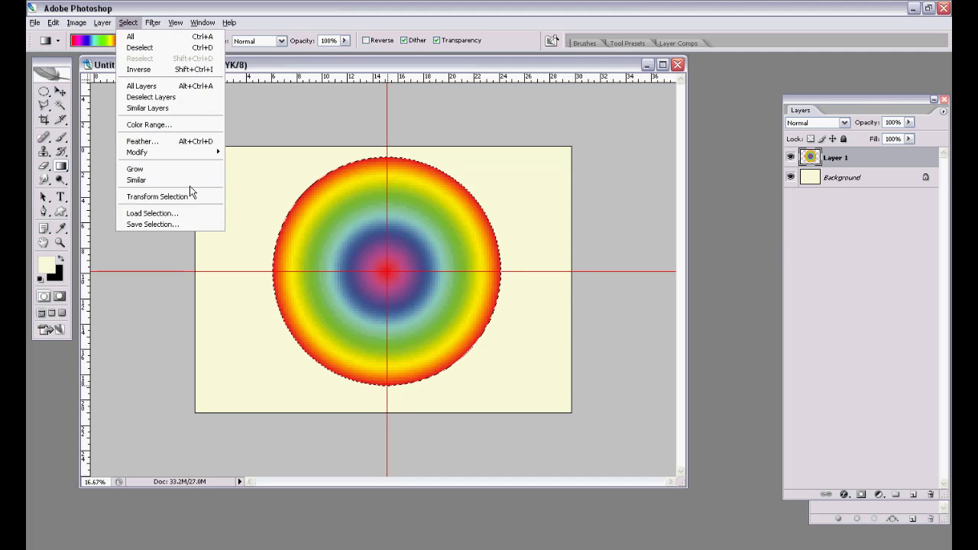
Step: Shrink the circular selection to 20% width and delete the rainbow inside it, leaving a ring
{"action": "left_click", "coordinate": [191, 195]}
{"action": "left_click", "coordinate": [213, 40]}
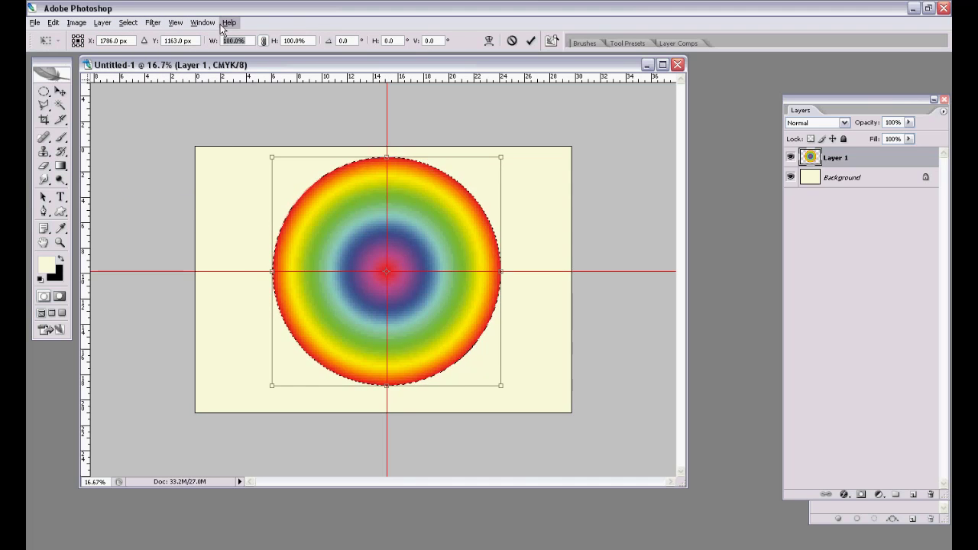
{"action": "type", "text": "20"}
{"action": "key", "text": "Return"}
{"action": "key", "text": "Return"}
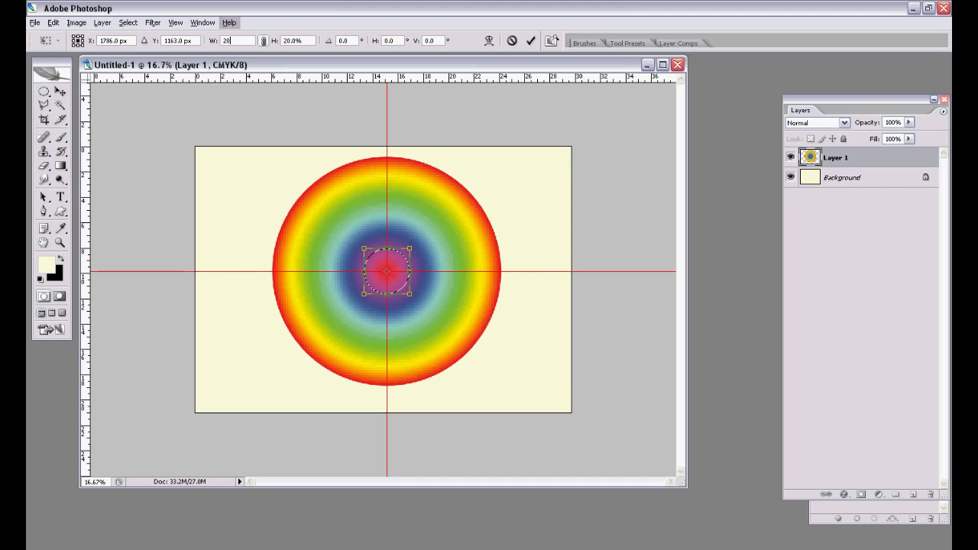
{"action": "key", "text": "g"}
{"action": "key", "text": "Return"}
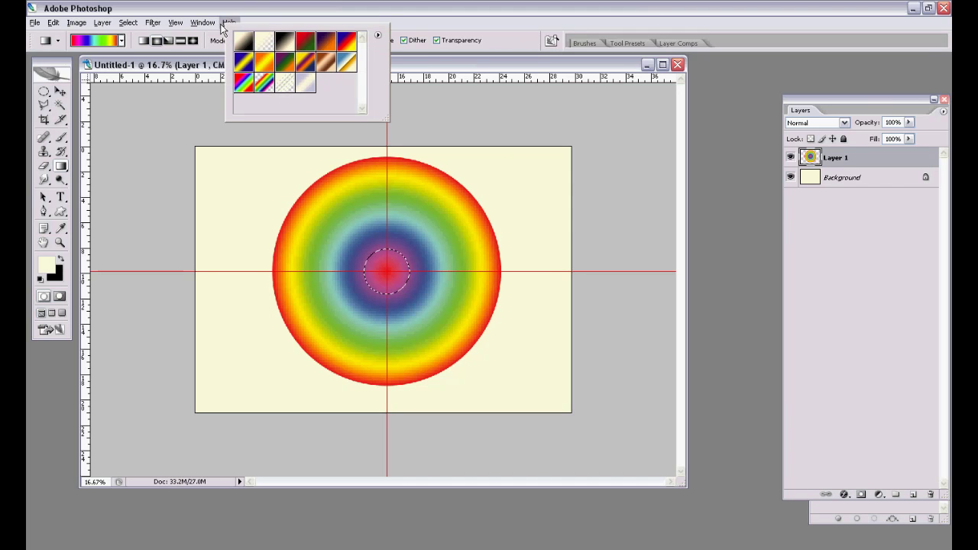
{"action": "key", "text": "Return"}
{"action": "key", "text": "Delete"}
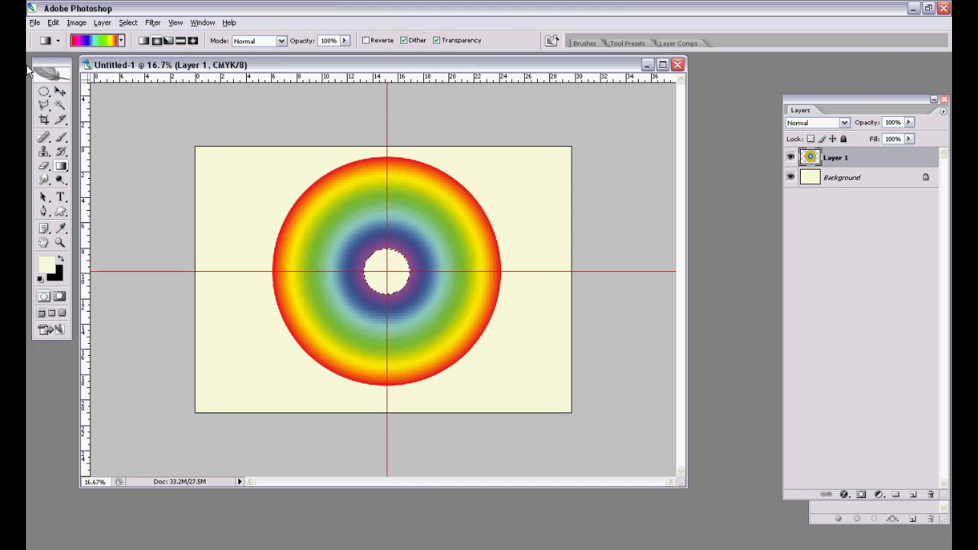
{"action": "left_click", "coordinate": [43, 91]}
Step: Delete the lower half of the rainbow ring and mark a tall narrow rectangle for a picket
{"action": "left_click", "coordinate": [86, 92]}
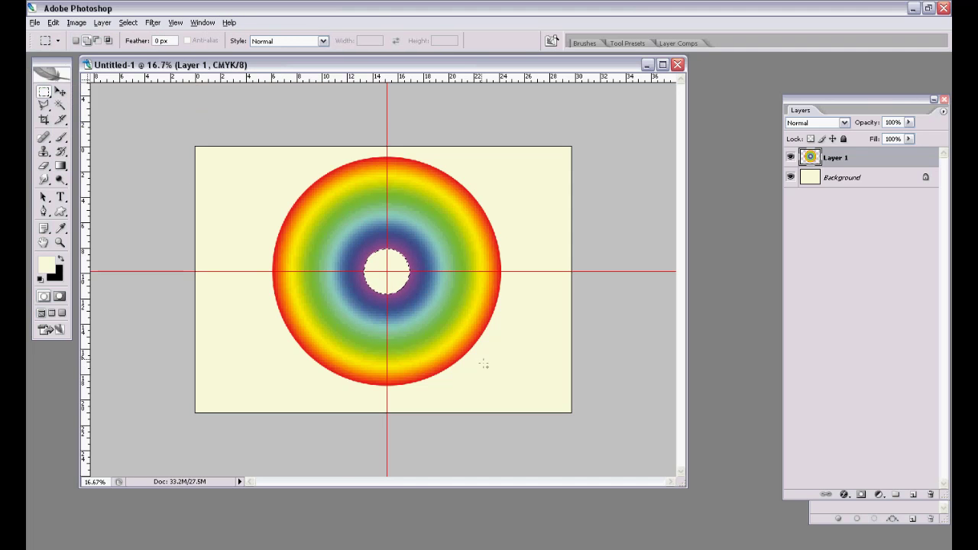
{"action": "left_click_drag", "start_coordinate": [261, 272], "coordinate": [211, 271]}
{"action": "key", "text": "Delete"}
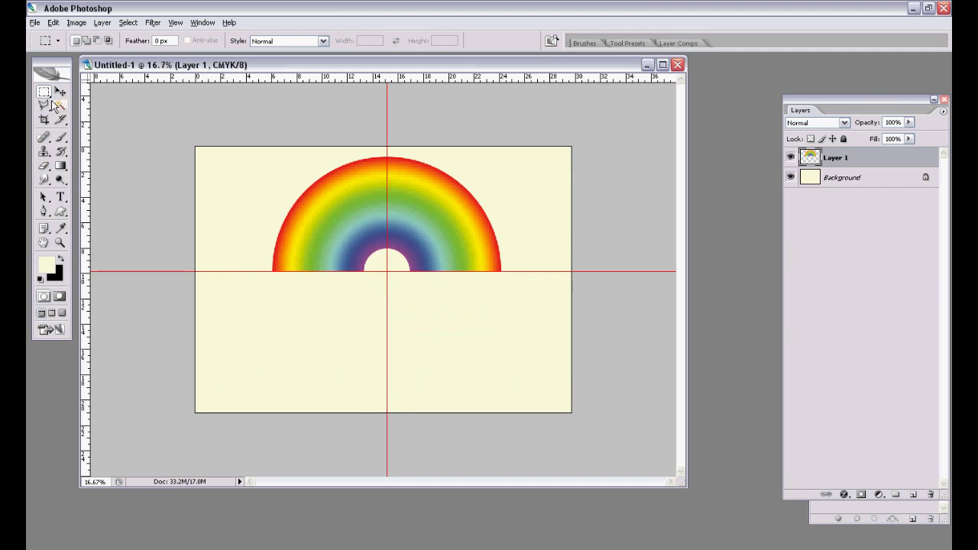
{"action": "left_click_drag", "start_coordinate": [245, 289], "coordinate": [270, 401]}
Step: On a new layer, set black as the foreground colour and stroke the rectangle with a thick outline
{"action": "left_click", "coordinate": [912, 494]}
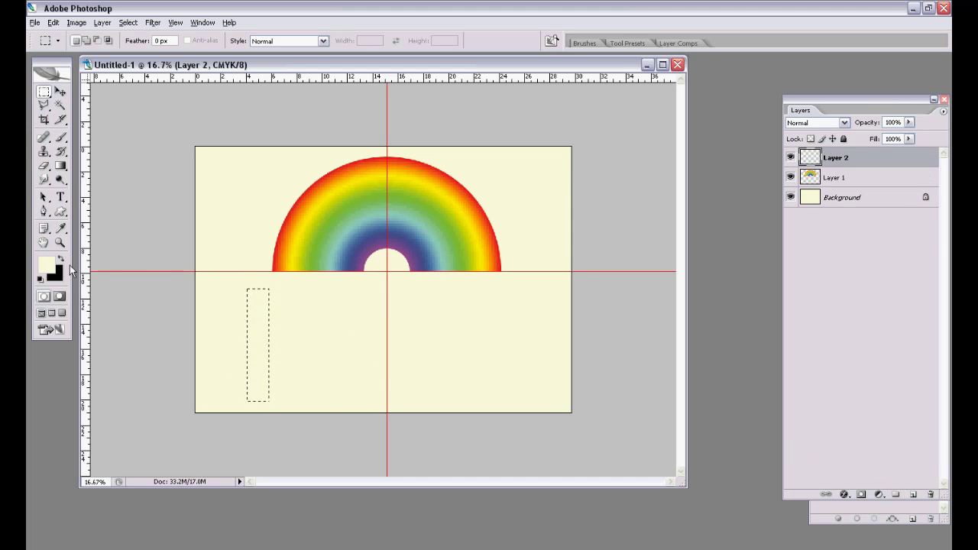
{"action": "left_click", "coordinate": [61, 259]}
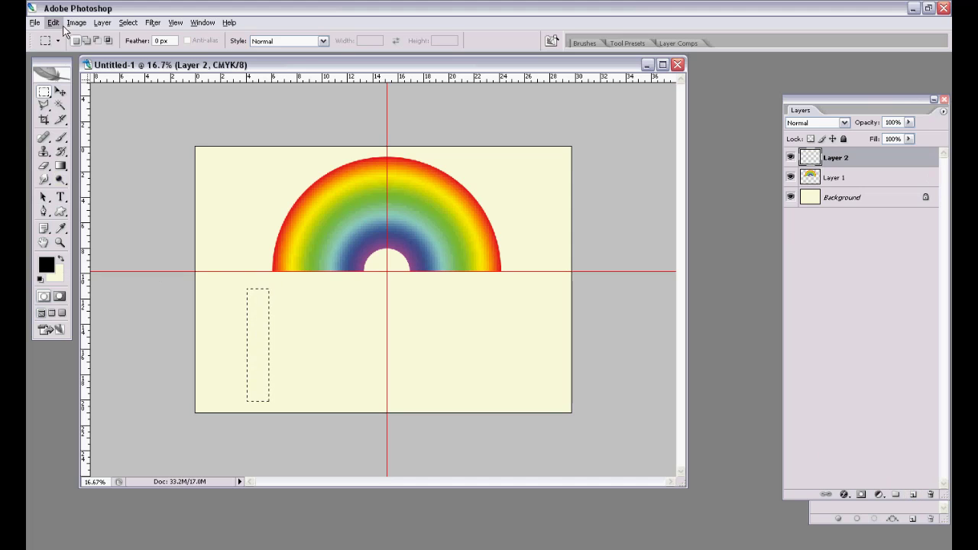
{"action": "left_click", "coordinate": [52, 22]}
{"action": "left_click", "coordinate": [100, 206]}
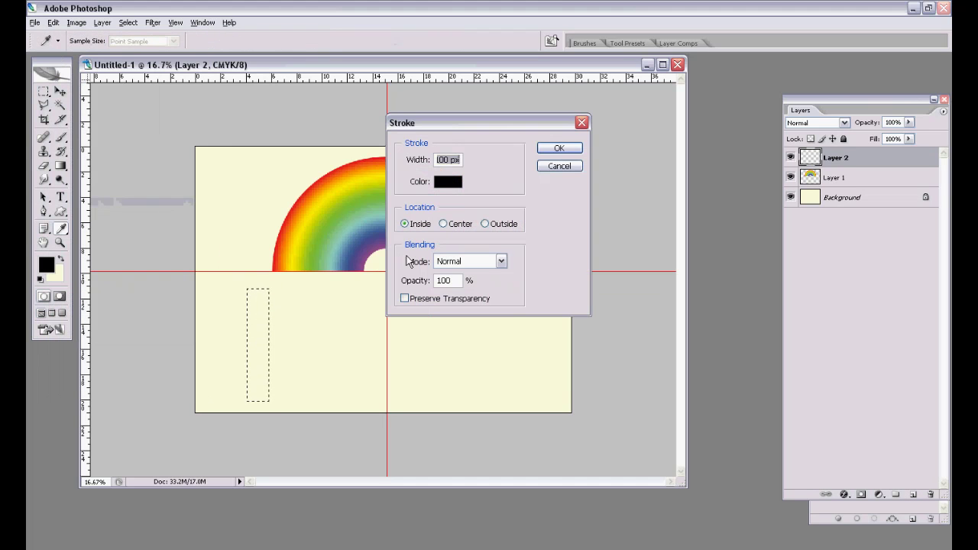
{"action": "left_click", "coordinate": [558, 147]}
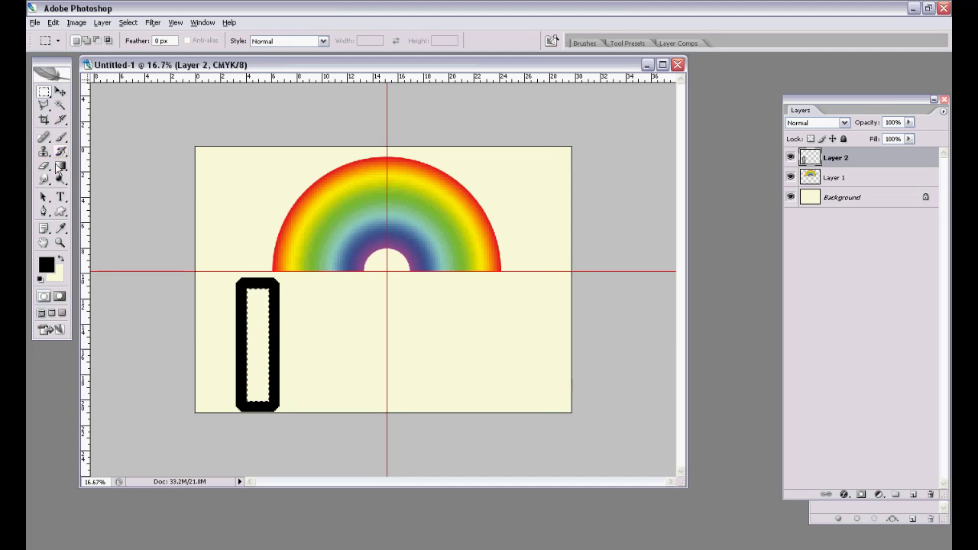
Step: Fill the picket solid black with the Paint Bucket and move it to the lower left
{"action": "left_click_drag", "start_coordinate": [60, 165], "coordinate": [98, 181]}
{"action": "left_click", "coordinate": [97, 180]}
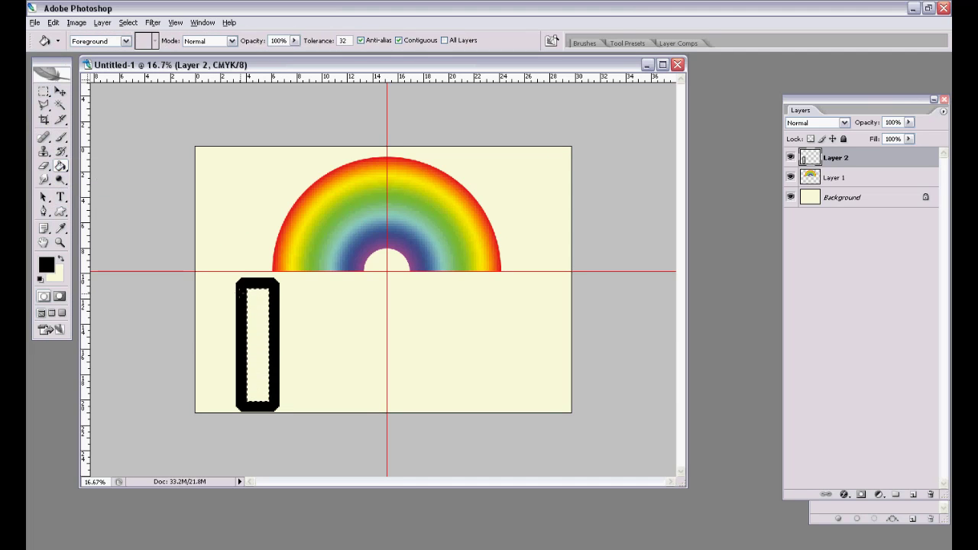
{"action": "left_click", "coordinate": [256, 310]}
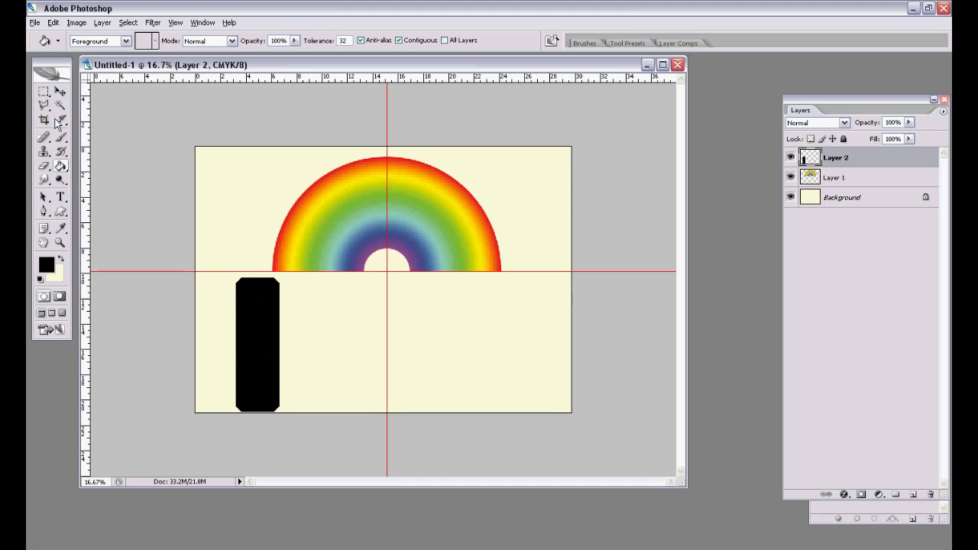
{"action": "left_click", "coordinate": [60, 91]}
{"action": "left_click_drag", "start_coordinate": [226, 326], "coordinate": [219, 348]}
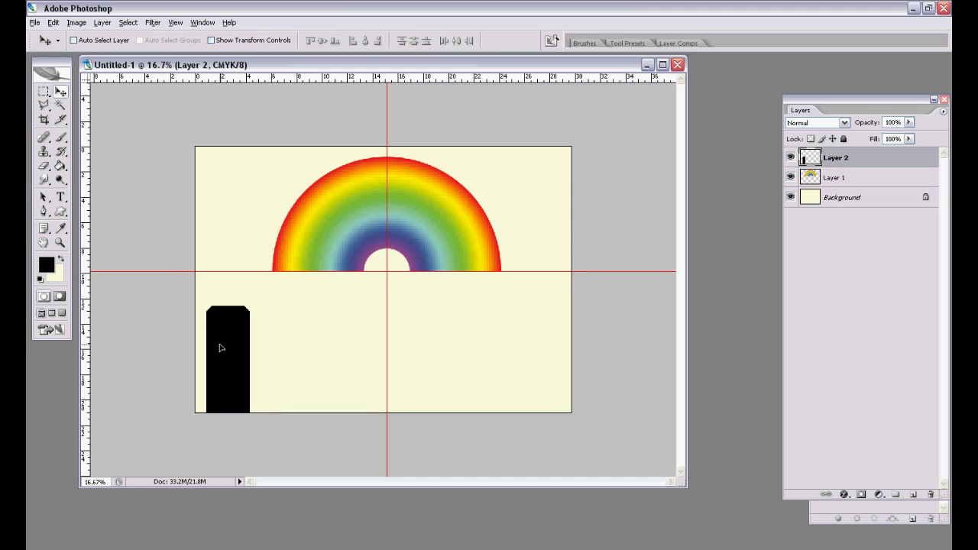
Step: Narrow the picket, then Alt-drag duplicates into a row of ten black pickets along the bottom
{"action": "key", "text": "ctrl+t"}
{"action": "left_click_drag", "start_coordinate": [249, 373], "coordinate": [227, 375]}
{"action": "key", "text": "Return"}
{"action": "key", "text": "shift+Left"}
{"action": "key", "text": "shift+Left"}
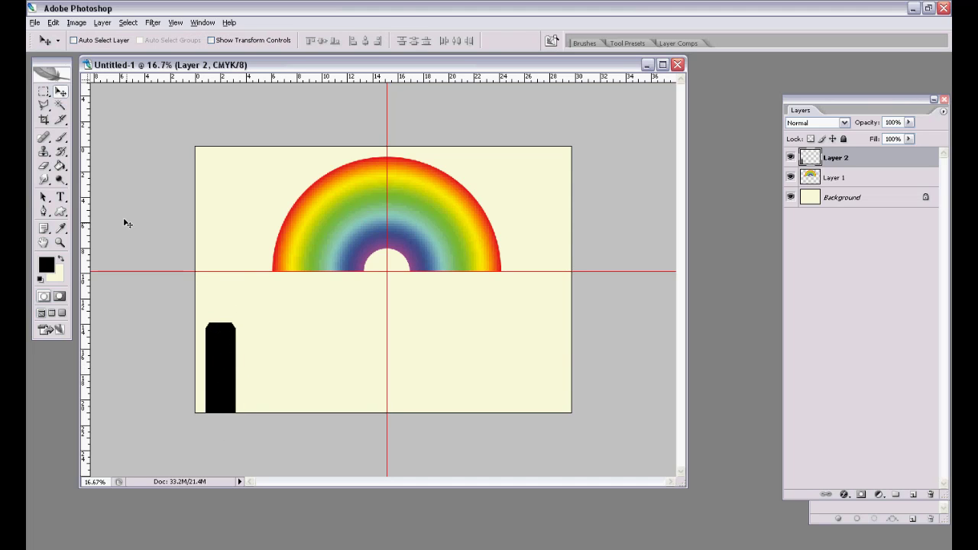
{"action": "left_click_drag", "start_coordinate": [215, 358], "coordinate": [560, 377]}
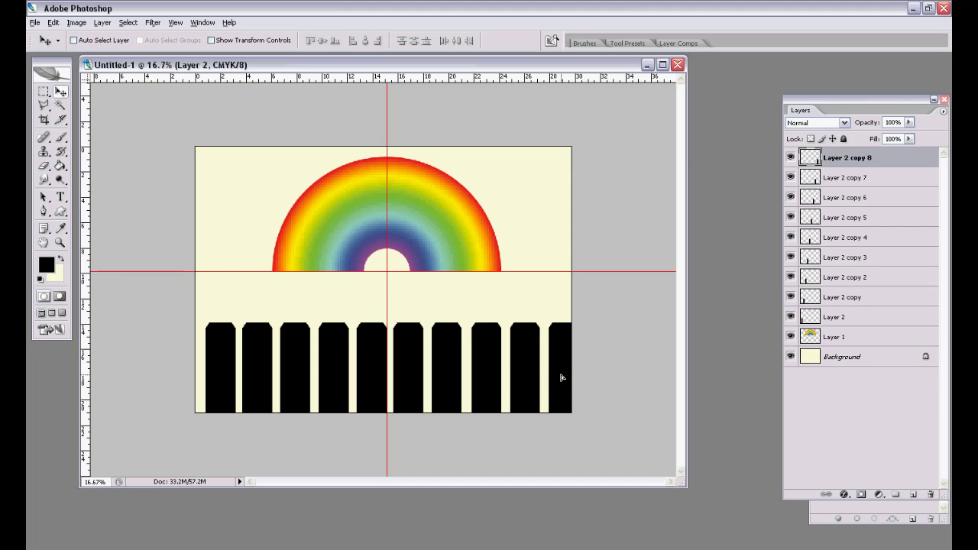
{"action": "left_click", "coordinate": [43, 93]}
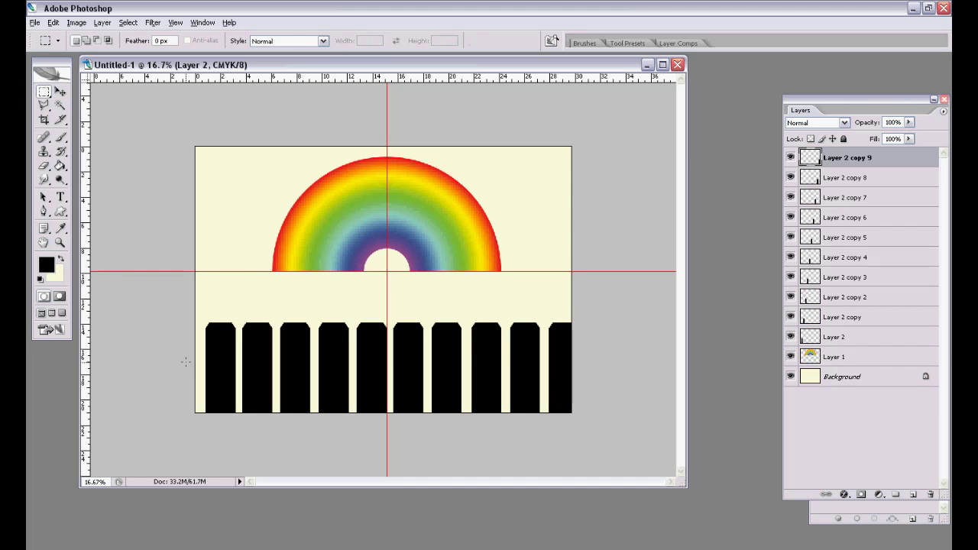
Step: Fill a strip across the fence black on new Layer 3 as a cross rail
{"action": "left_click_drag", "start_coordinate": [402, 363], "coordinate": [573, 360]}
{"action": "left_click", "coordinate": [62, 169]}
{"action": "left_click", "coordinate": [913, 494]}
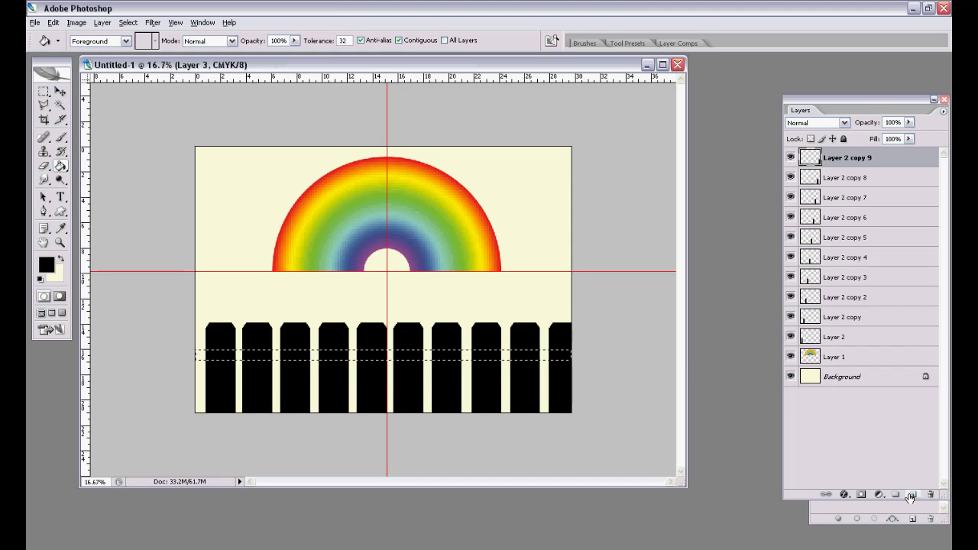
{"action": "left_click", "coordinate": [450, 355]}
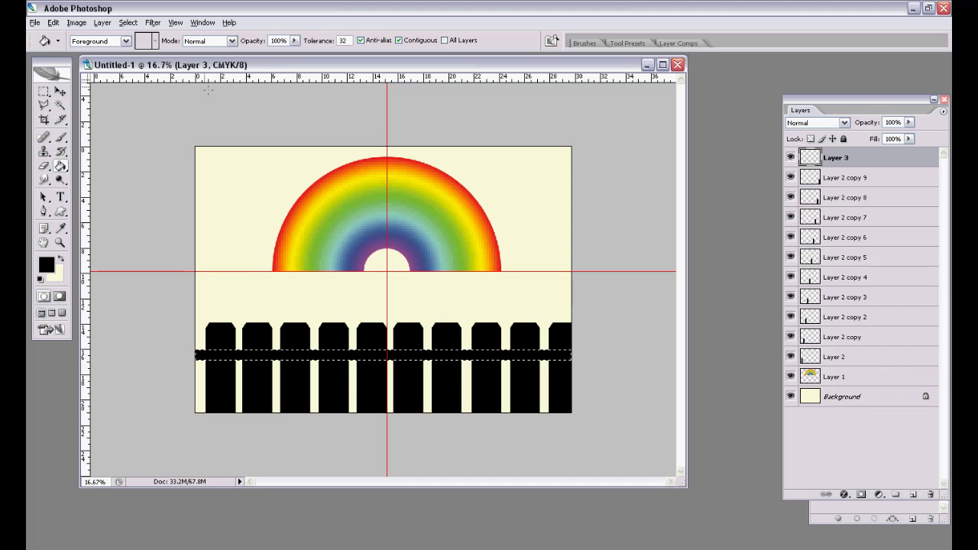
Step: Clear the guides, deselect, and lower the cross rail onto the pickets
{"action": "left_click", "coordinate": [175, 22]}
{"action": "left_click", "coordinate": [210, 257]}
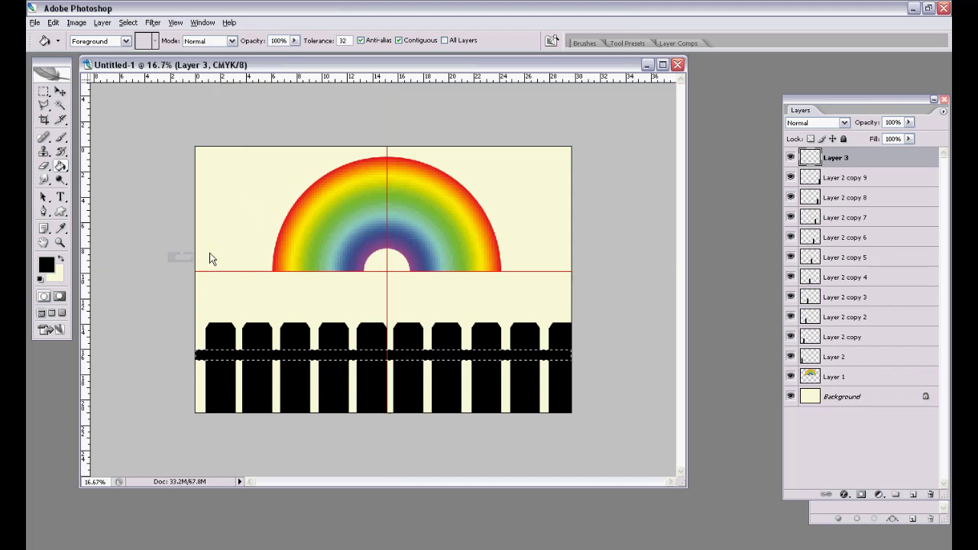
{"action": "key", "text": "alt+Tab"}
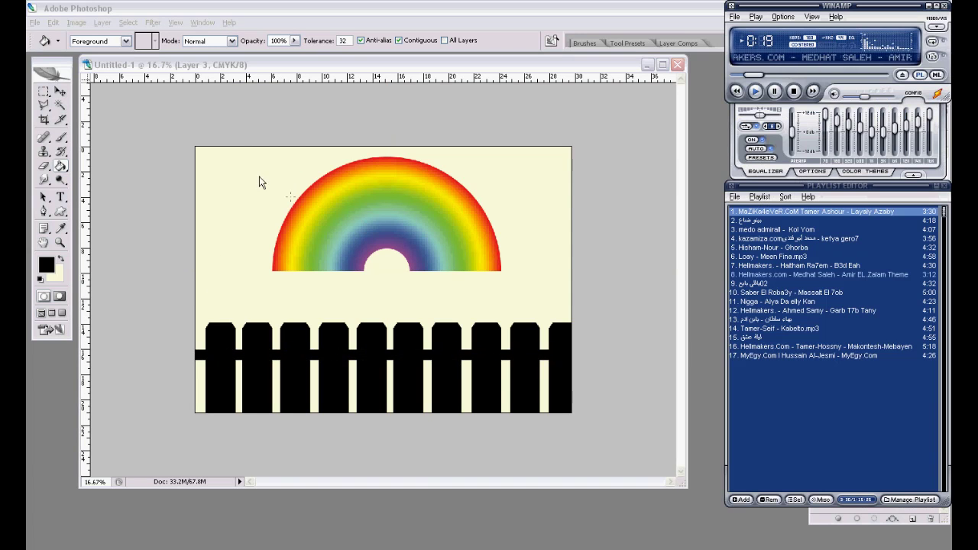
{"action": "key", "text": "alt+Tab"}
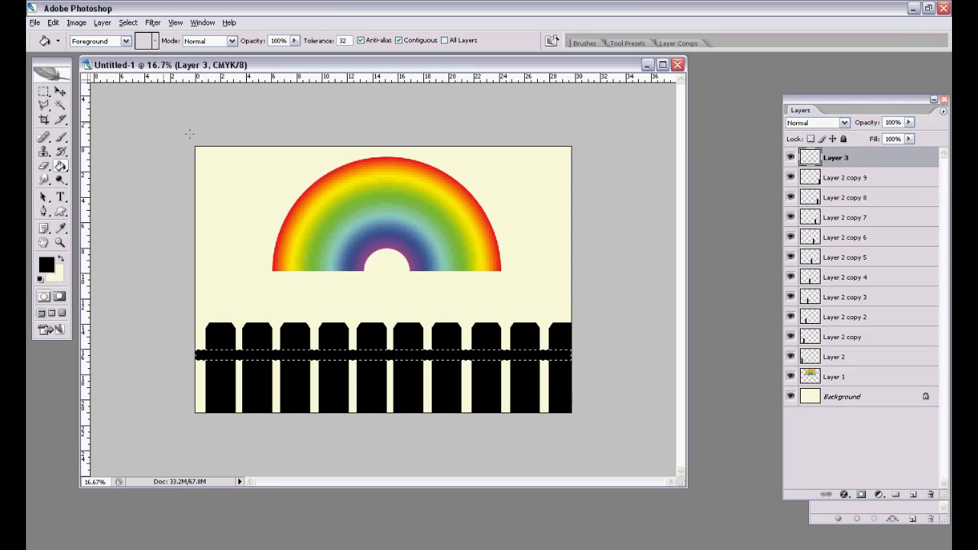
{"action": "left_click", "coordinate": [128, 22]}
{"action": "left_click", "coordinate": [141, 48]}
{"action": "left_click", "coordinate": [60, 91]}
{"action": "mouse_move", "coordinate": [279, 212]}
{"action": "left_mouse_down"}
{"action": "mouse_move", "coordinate": [372, 240]}
{"action": "mouse_move", "coordinate": [372, 262]}
{"action": "mouse_move", "coordinate": [362, 208]}
{"action": "left_mouse_up"}
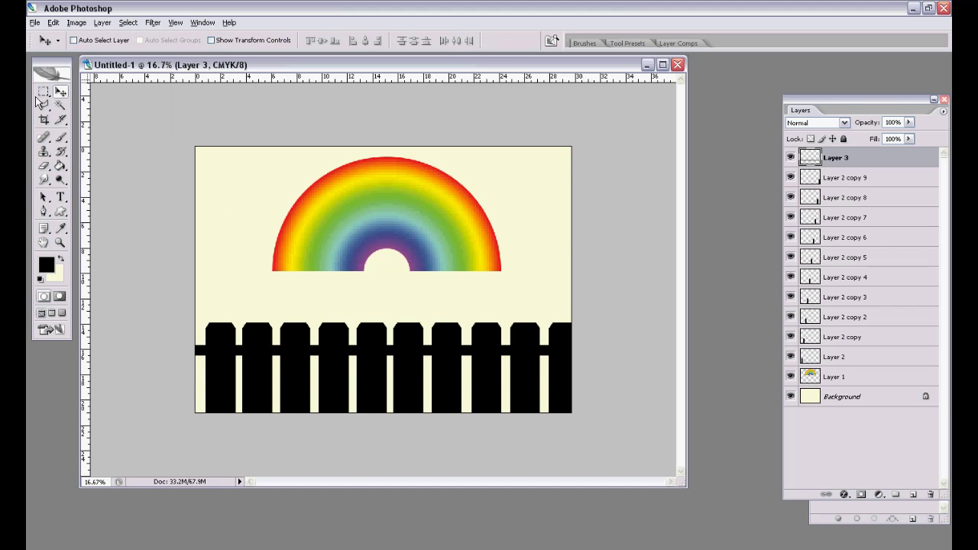
Step: With Auto Select Layer on, move the rainbow down so its base hides behind the fence
{"action": "left_click", "coordinate": [74, 40]}
{"action": "left_click", "coordinate": [391, 214]}
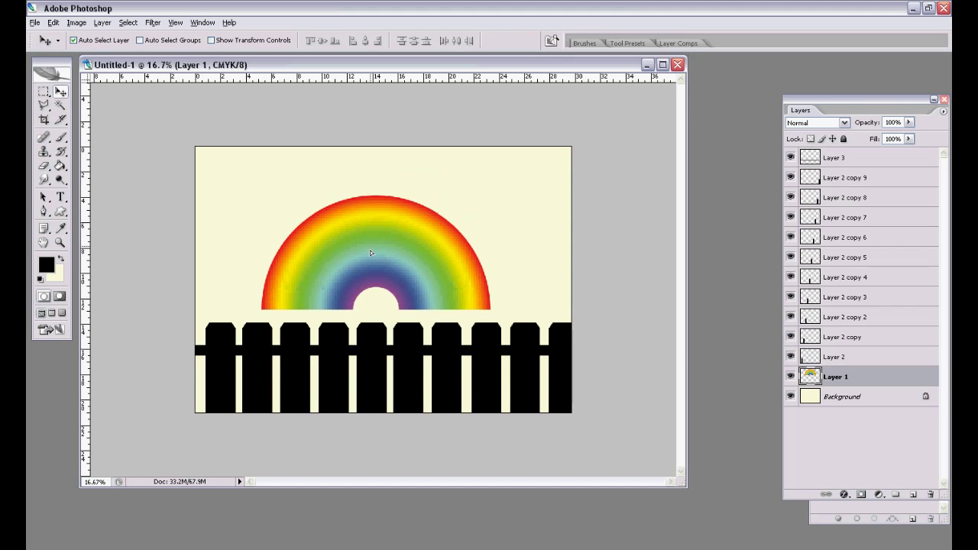
{"action": "left_click_drag", "start_coordinate": [382, 198], "coordinate": [379, 275]}
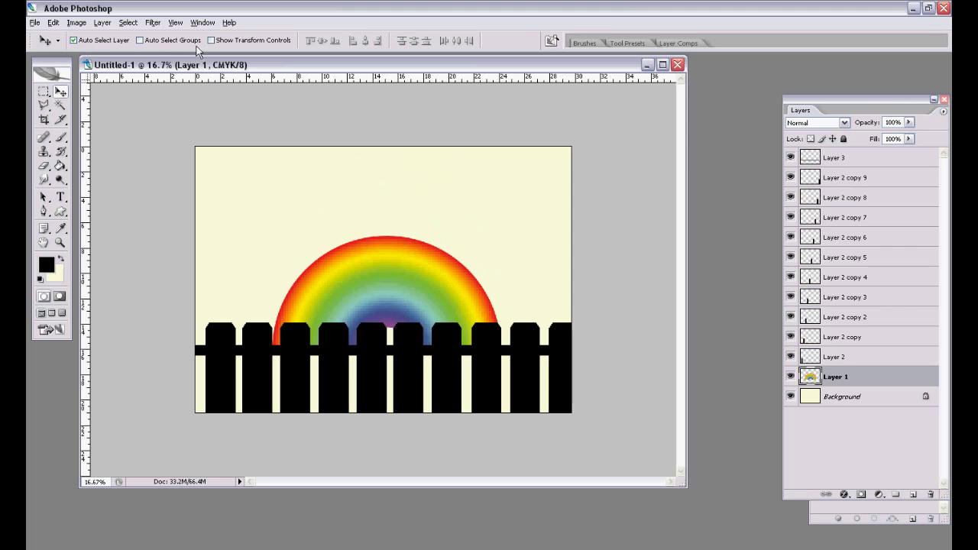
Step: Enlarge the rainbow proportionally to about 137% with Free Transform
{"action": "left_click", "coordinate": [53, 22]}
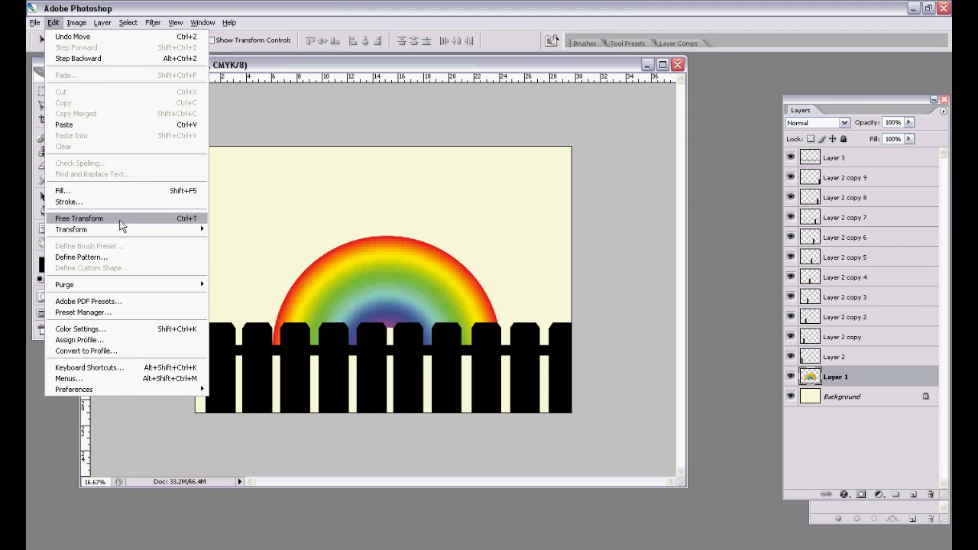
{"action": "left_click", "coordinate": [121, 219]}
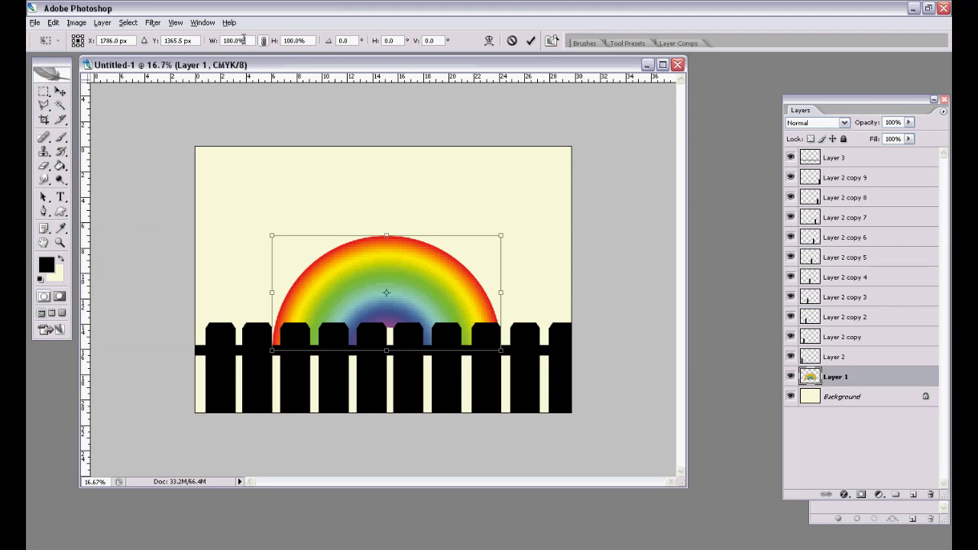
{"action": "key", "text": "Up"}
{"action": "key", "text": "Up"}
{"action": "key", "text": "Up"}
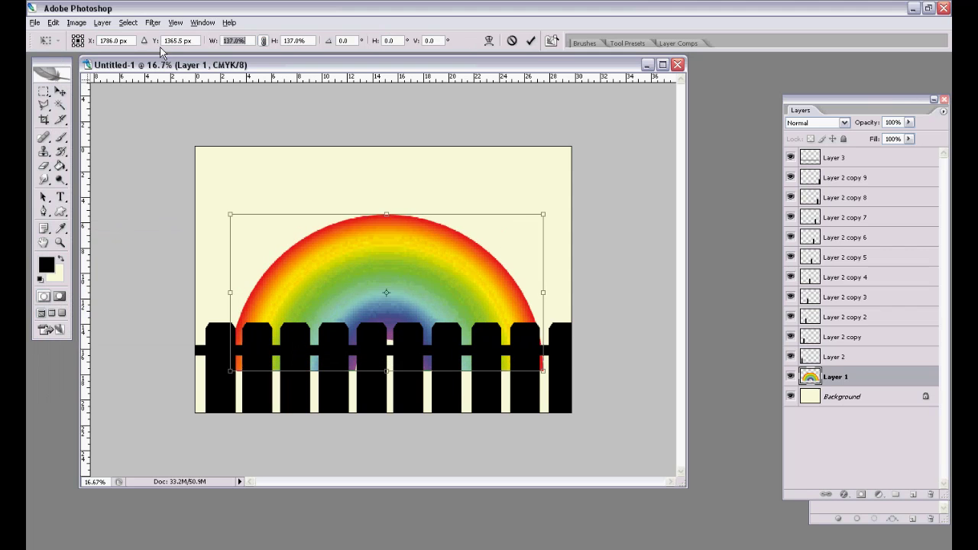
{"action": "key", "text": "Up"}
{"action": "key", "text": "Up"}
{"action": "key", "text": "Up"}
{"action": "key", "text": "Return"}
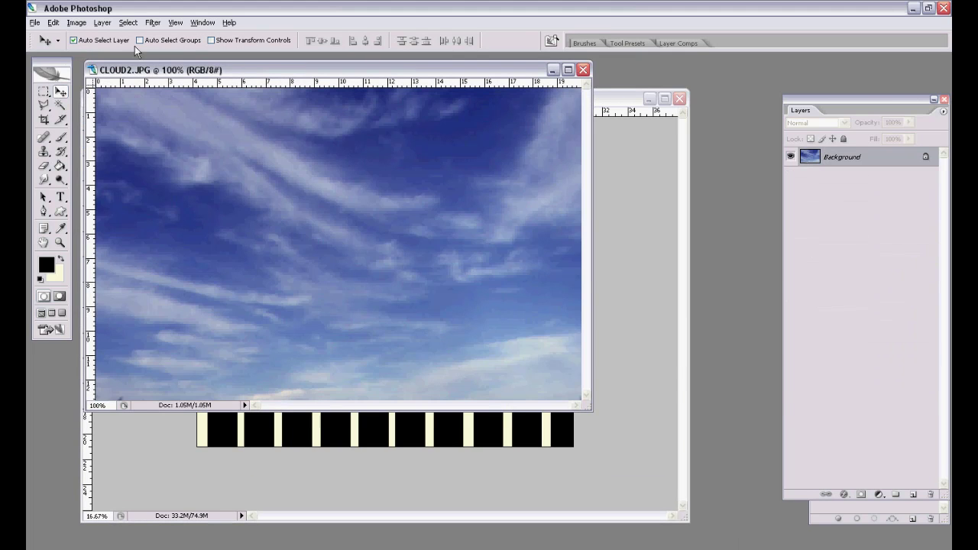
Step: Select all of the CLOUD2.JPG photo and copy it
{"action": "left_click", "coordinate": [128, 22]}
{"action": "left_click", "coordinate": [129, 36]}
{"action": "left_click", "coordinate": [53, 22]}
{"action": "left_click", "coordinate": [82, 104]}
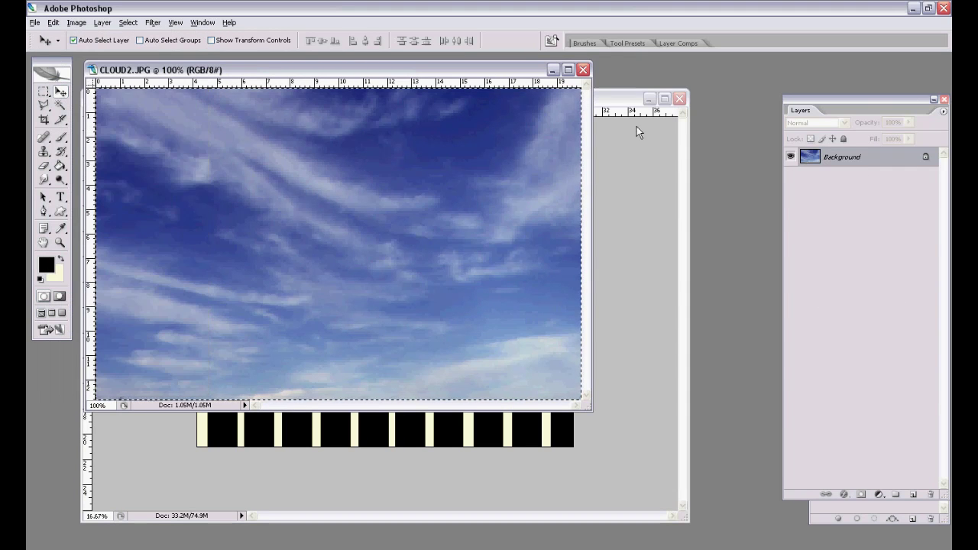
Step: Paste the clouds into Untitled-1, stretch them over the whole sky, and move Layer 4 below Layer 1
{"action": "left_click", "coordinate": [365, 99]}
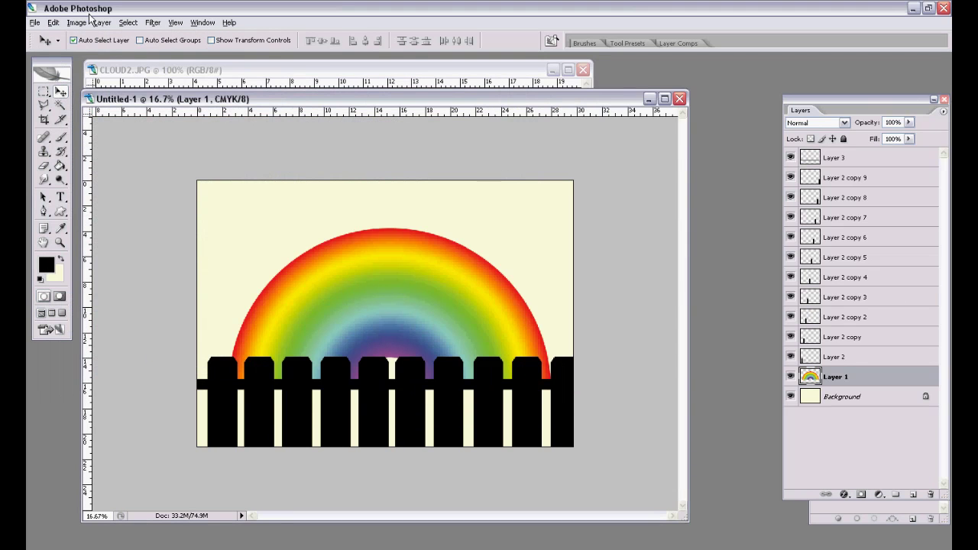
{"action": "left_click", "coordinate": [53, 23]}
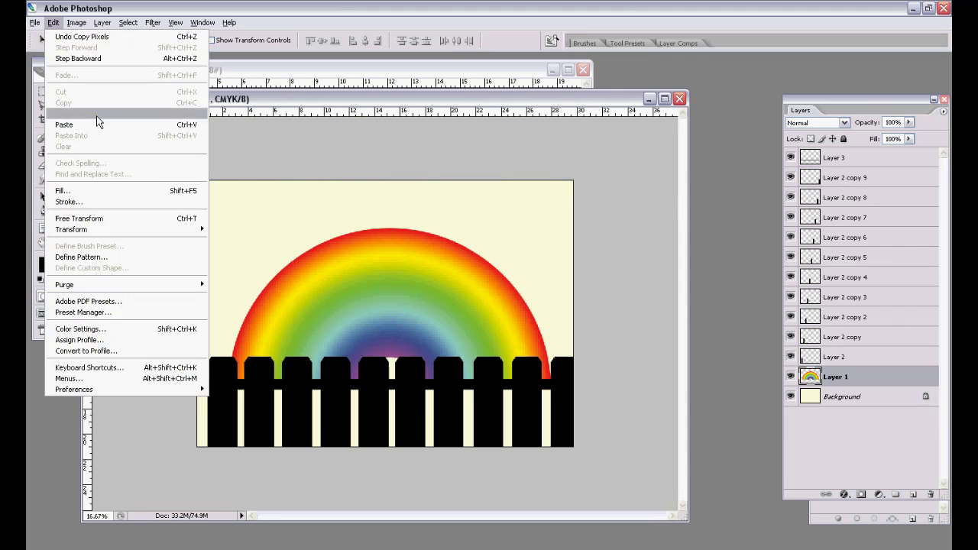
{"action": "left_click", "coordinate": [96, 125]}
{"action": "left_click_drag", "start_coordinate": [376, 306], "coordinate": [232, 201]}
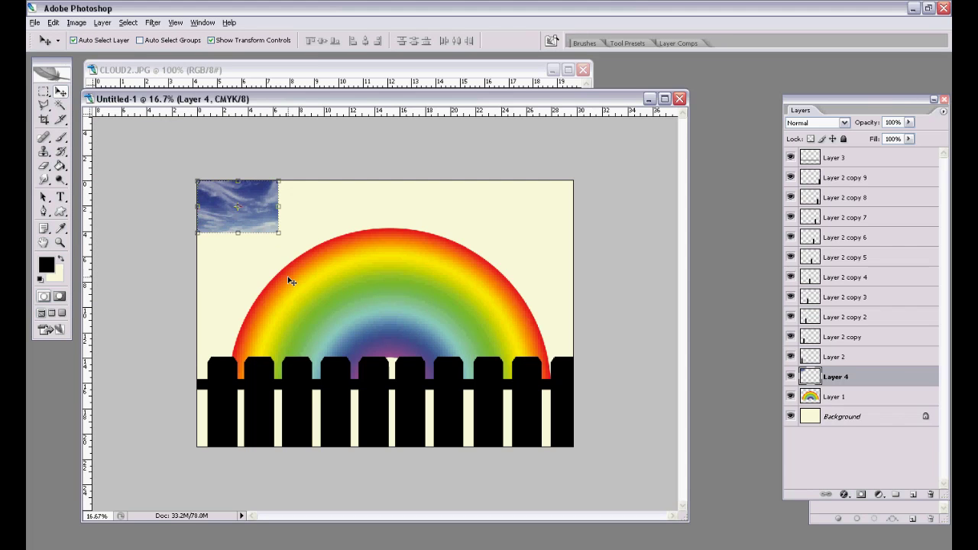
{"action": "left_click_drag", "start_coordinate": [277, 233], "coordinate": [578, 388]}
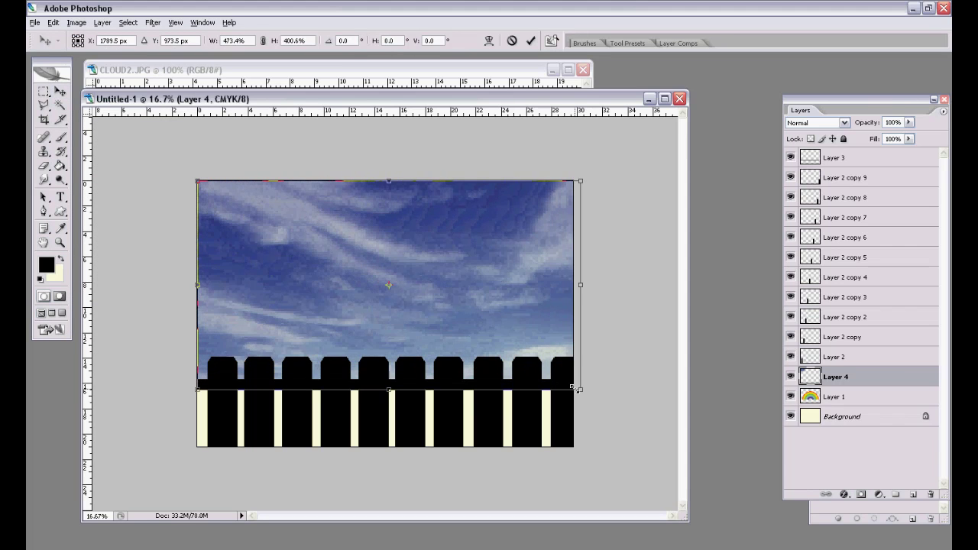
{"action": "key", "text": "Return"}
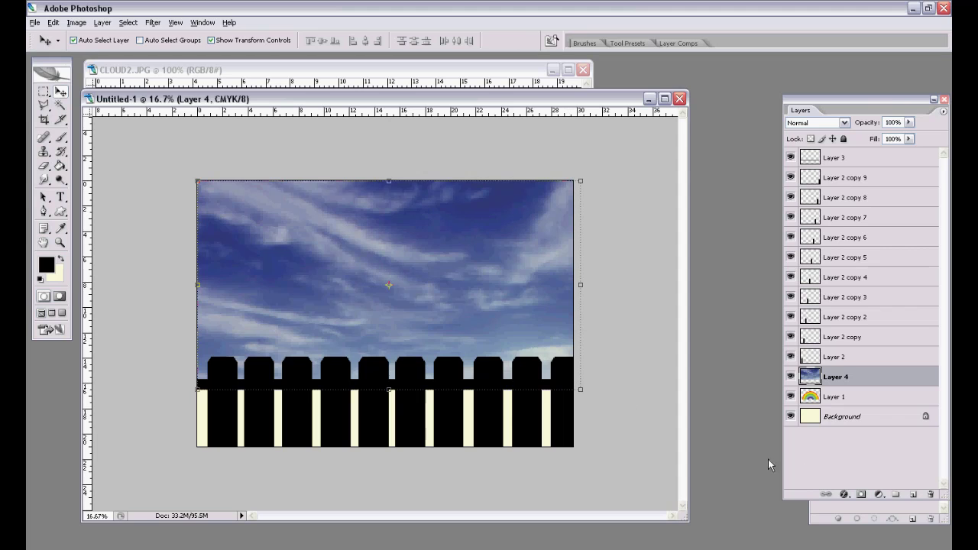
{"action": "left_click_drag", "start_coordinate": [856, 389], "coordinate": [819, 406]}
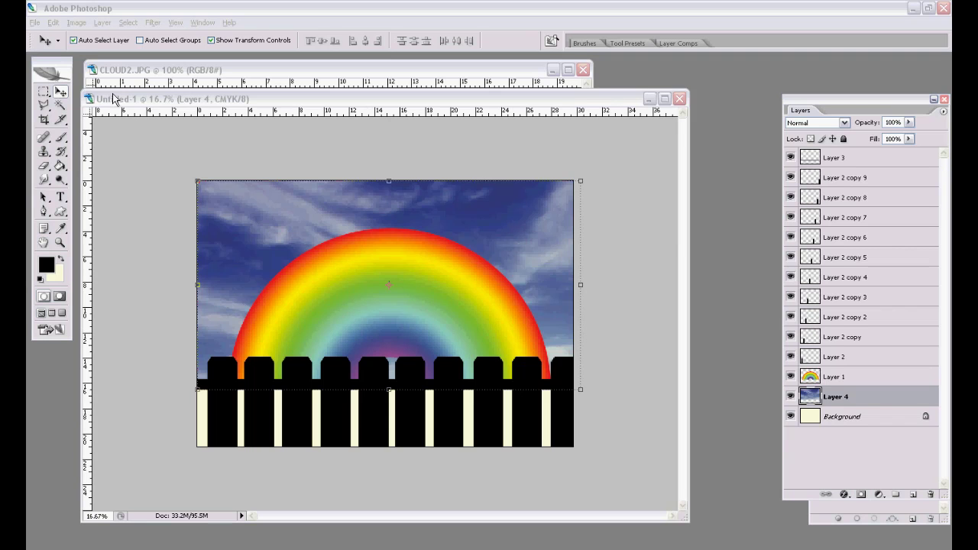
Step: Choose grass-blade brush 134 from the Brush presets, shown as Large Thumbnails
{"action": "left_click", "coordinate": [63, 137]}
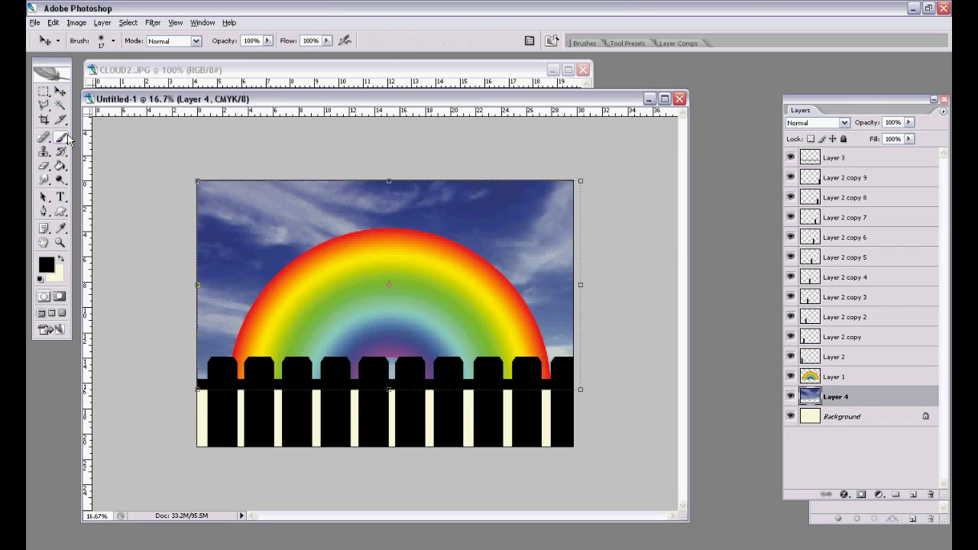
{"action": "left_click", "coordinate": [113, 41]}
{"action": "mouse_move", "coordinate": [173, 153]}
{"action": "left_mouse_down"}
{"action": "mouse_move", "coordinate": [179, 205]}
{"action": "mouse_move", "coordinate": [363, 457]}
{"action": "left_mouse_up"}
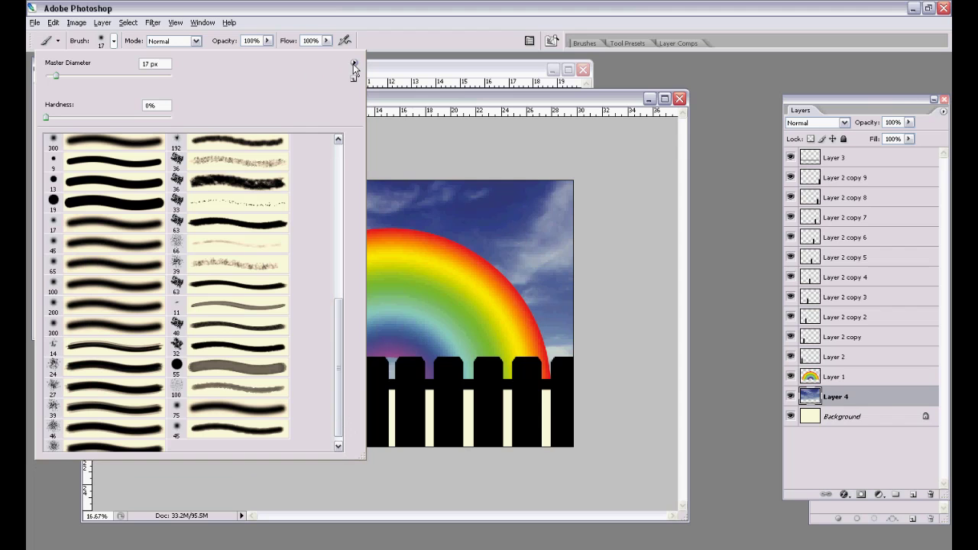
{"action": "left_click", "coordinate": [354, 63]}
{"action": "left_click", "coordinate": [399, 145]}
{"action": "left_click", "coordinate": [241, 324]}
{"action": "left_click", "coordinate": [384, 110]}
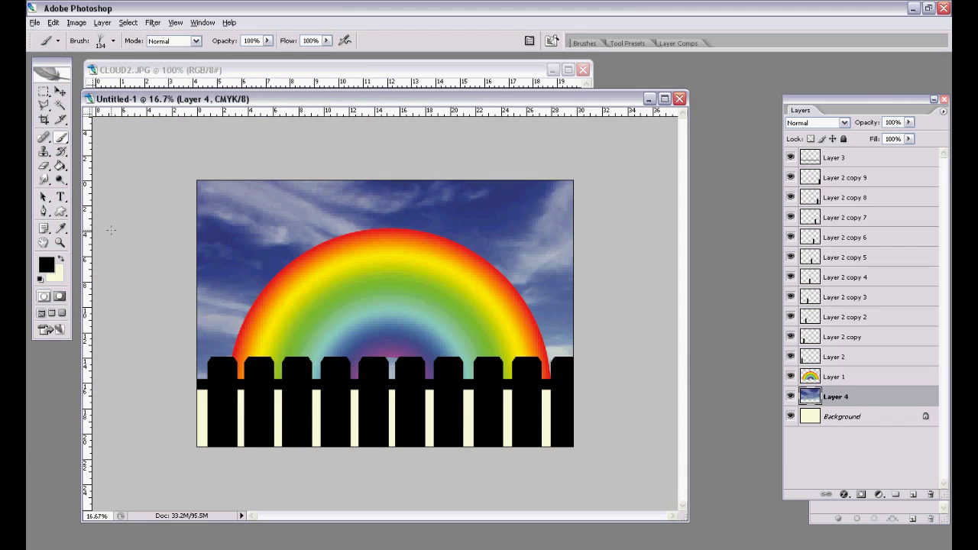
Step: Set both foreground and background colours to dark green and enlarge the brush to 302 px
{"action": "left_click", "coordinate": [46, 265]}
{"action": "left_click", "coordinate": [231, 440]}
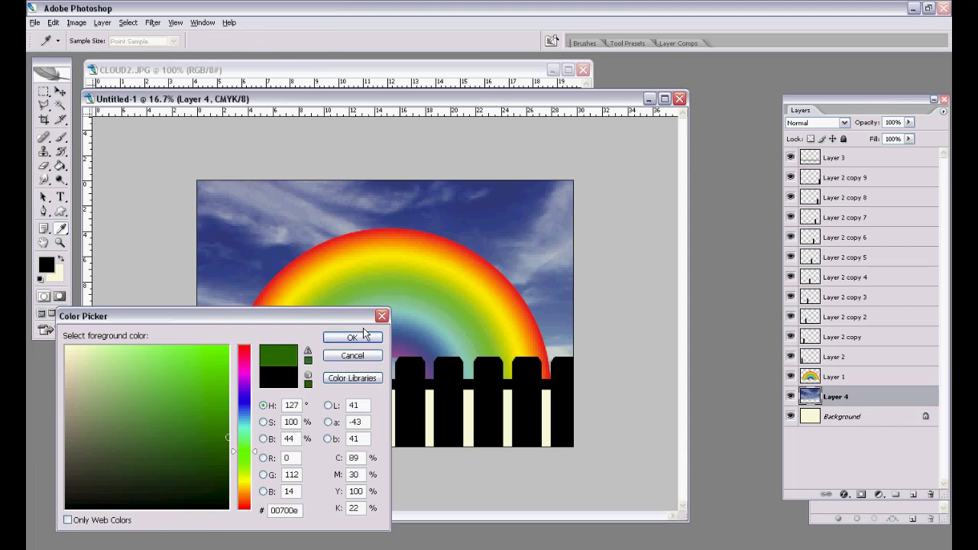
{"action": "left_click", "coordinate": [365, 334]}
{"action": "left_click", "coordinate": [55, 275]}
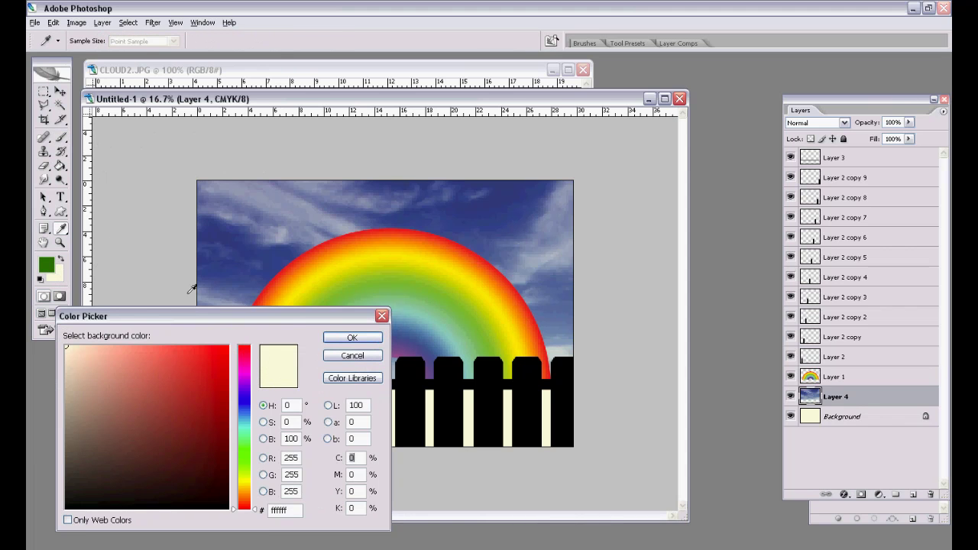
{"action": "left_click", "coordinate": [46, 264]}
{"action": "left_click", "coordinate": [328, 337]}
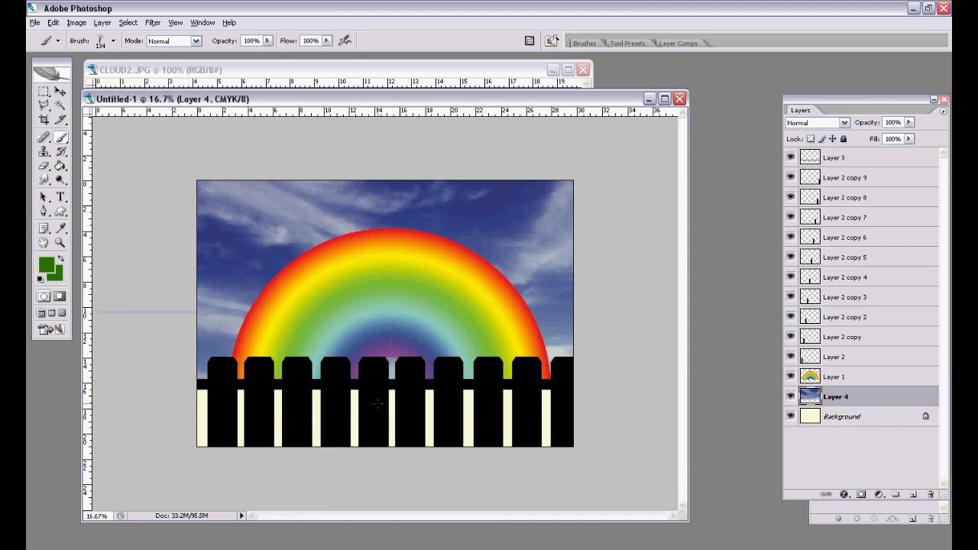
{"action": "left_click", "coordinate": [113, 41]}
{"action": "left_click_drag", "start_coordinate": [132, 75], "coordinate": [149, 80]}
Step: Paint grass strokes through the picket gaps and tufts above both fence ends
{"action": "left_click", "coordinate": [307, 208]}
{"action": "left_click_drag", "start_coordinate": [200, 403], "coordinate": [254, 405]}
{"action": "left_click_drag", "start_coordinate": [205, 428], "coordinate": [356, 416]}
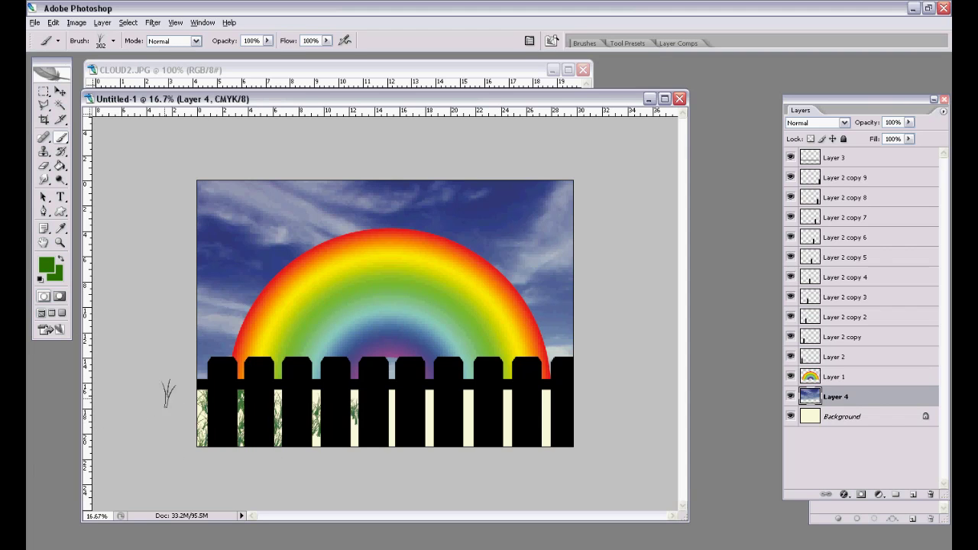
{"action": "left_click_drag", "start_coordinate": [194, 357], "coordinate": [226, 361]}
{"action": "mouse_move", "coordinate": [265, 392]}
{"action": "left_mouse_down"}
{"action": "mouse_move", "coordinate": [372, 454]}
{"action": "mouse_move", "coordinate": [561, 453]}
{"action": "left_mouse_up"}
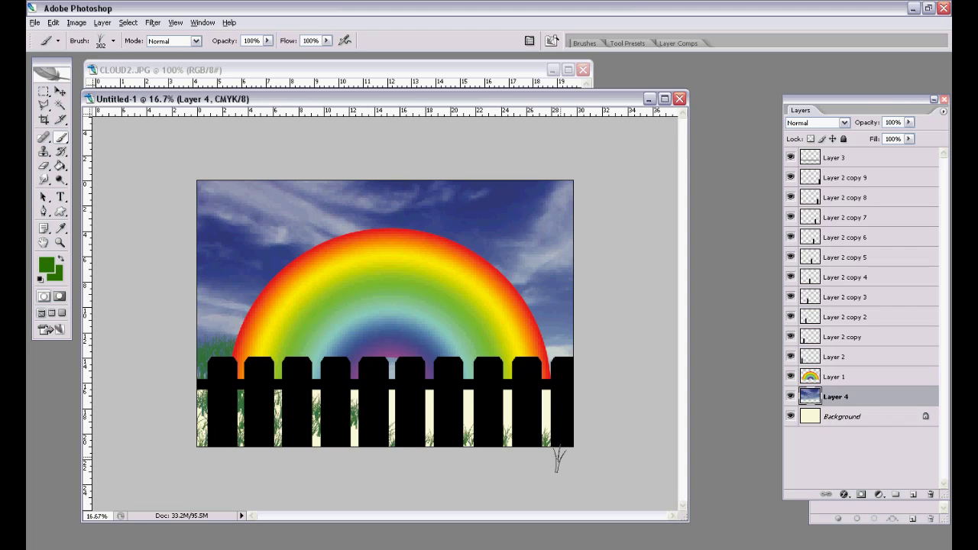
{"action": "left_click_drag", "start_coordinate": [550, 370], "coordinate": [572, 386]}
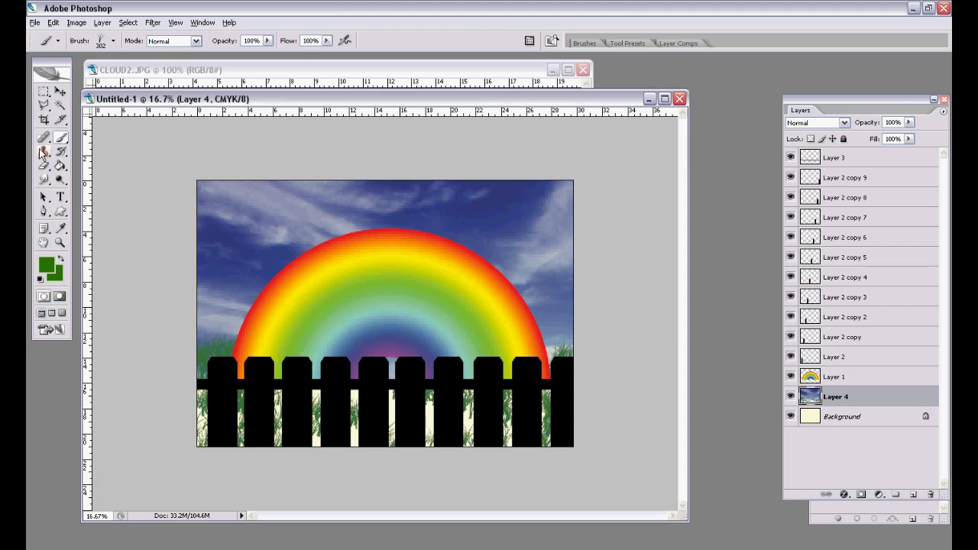
{"action": "left_click", "coordinate": [44, 92]}
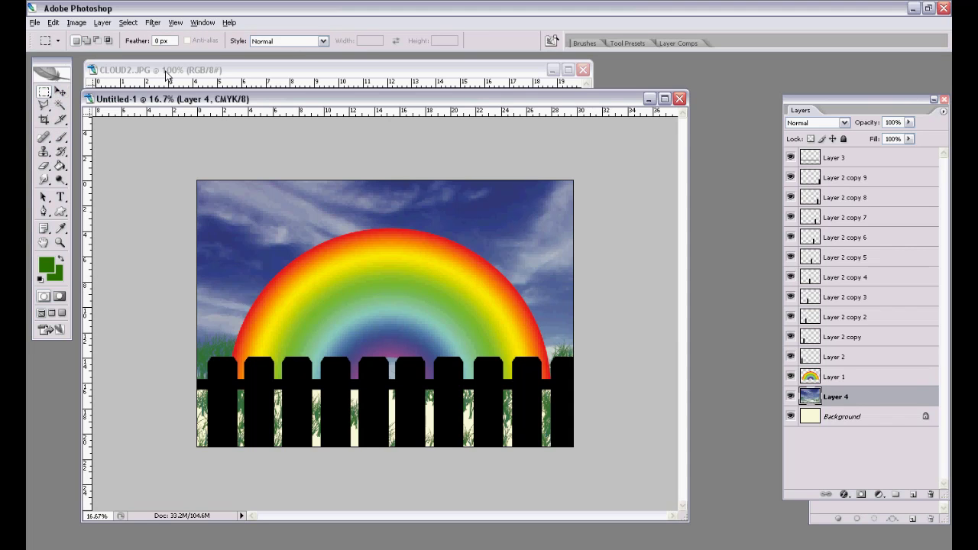
Step: Select an elliptical sun area in the upper-left sky, feather it 50 px, and sample the rainbow's yellow
{"action": "left_click_drag", "start_coordinate": [46, 96], "coordinate": [92, 103]}
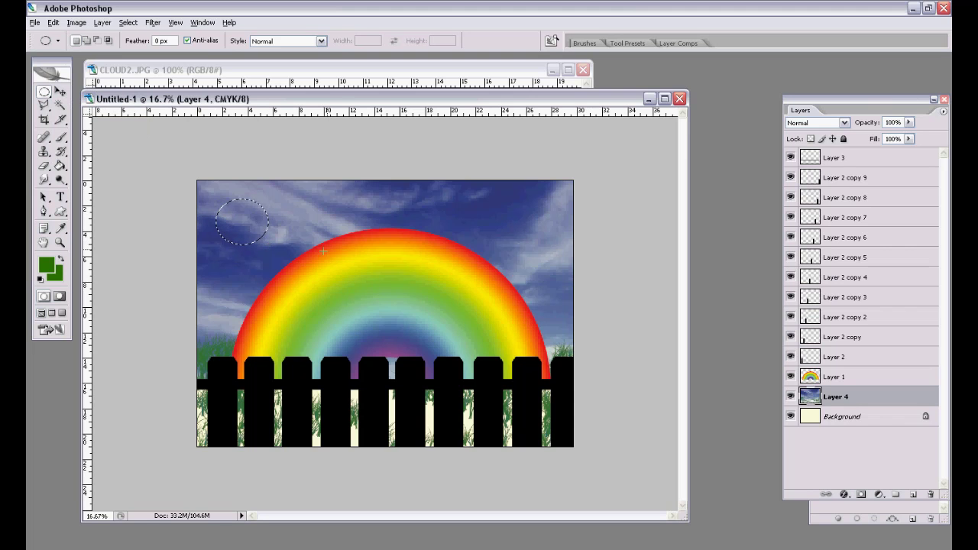
{"action": "left_click", "coordinate": [129, 23]}
{"action": "left_click", "coordinate": [141, 141]}
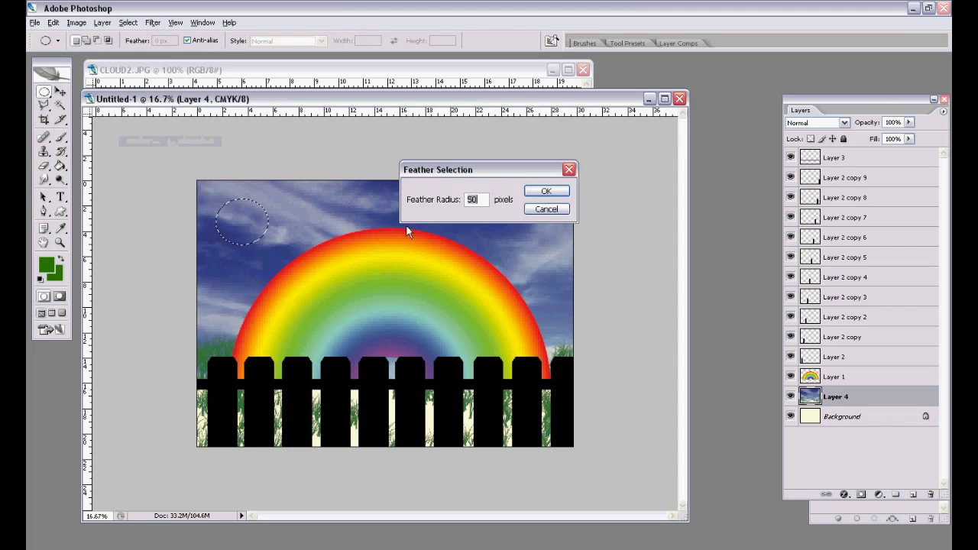
{"action": "left_click", "coordinate": [530, 196]}
{"action": "left_click", "coordinate": [46, 263]}
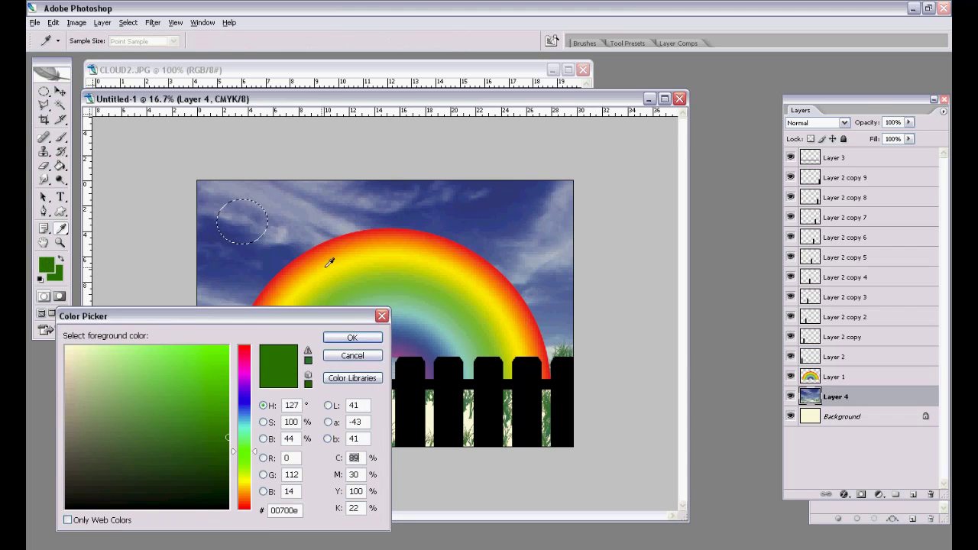
{"action": "left_click", "coordinate": [327, 264]}
{"action": "left_click", "coordinate": [350, 338]}
Step: Fill the feathered circle with yellow on new Layer 5, then deselect
{"action": "left_click", "coordinate": [60, 166]}
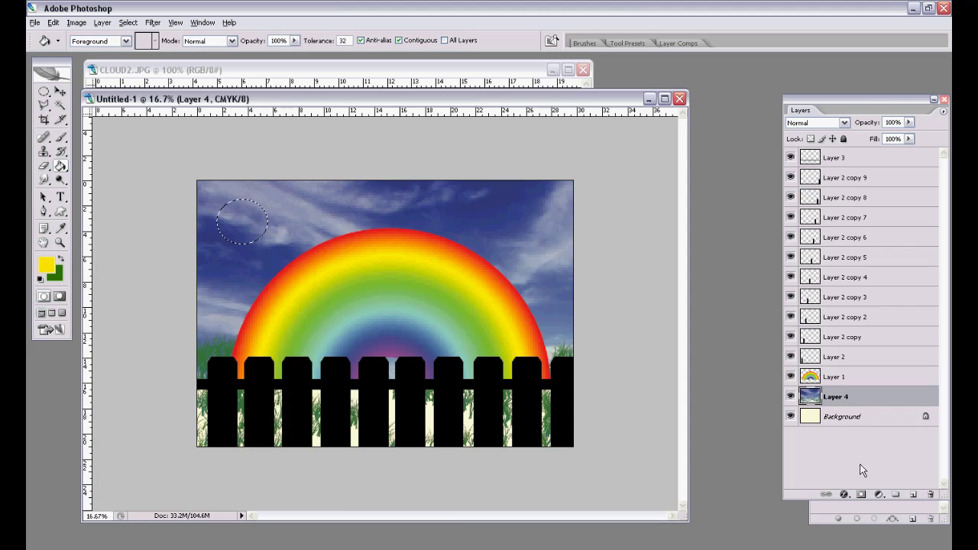
{"action": "left_click", "coordinate": [912, 495]}
{"action": "left_click", "coordinate": [233, 219]}
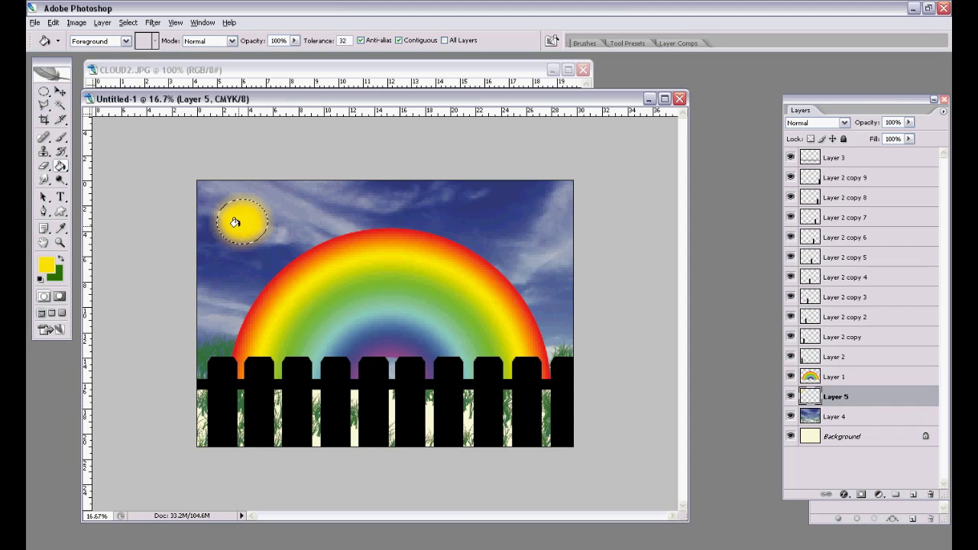
{"action": "left_click", "coordinate": [44, 91]}
{"action": "left_click", "coordinate": [363, 210]}
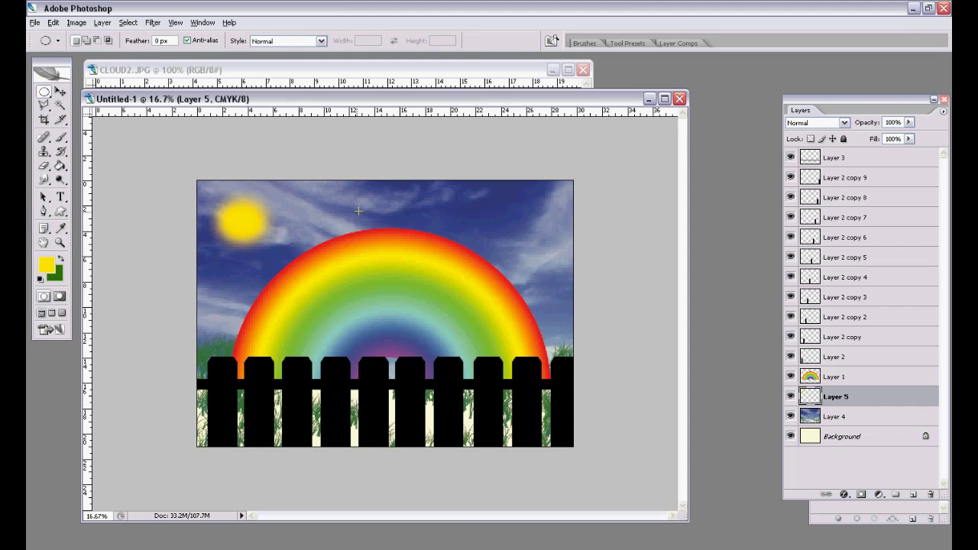
{"action": "left_click", "coordinate": [60, 90]}
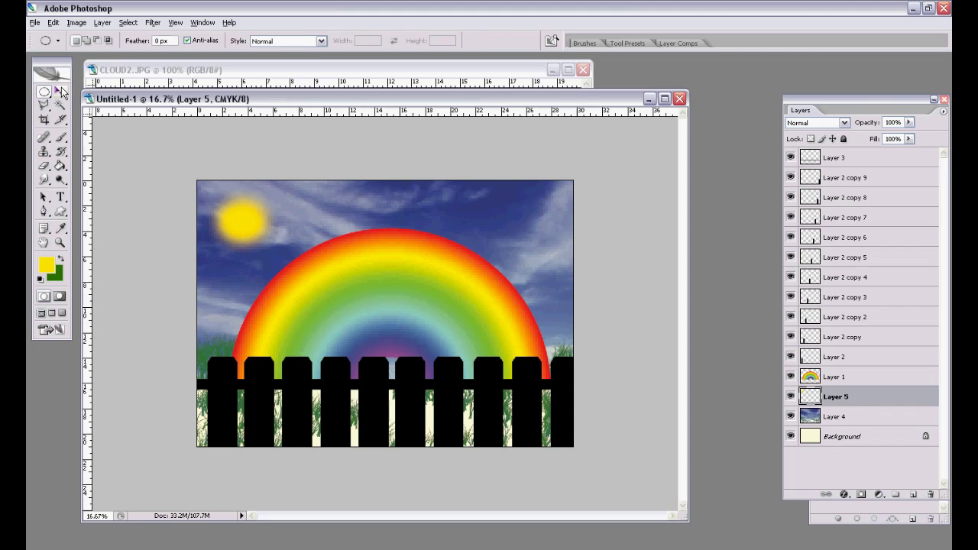
Step: Lower the rainbow's Layer 1 opacity to about 52% so the clouds show through
{"action": "left_click", "coordinate": [444, 304]}
{"action": "left_click", "coordinate": [909, 122]}
{"action": "left_click_drag", "start_coordinate": [895, 142], "coordinate": [865, 149]}
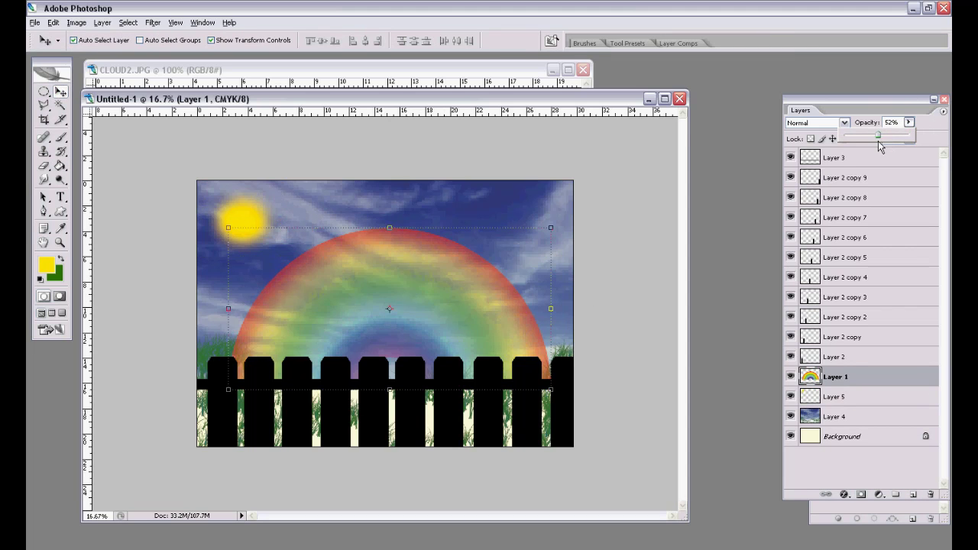